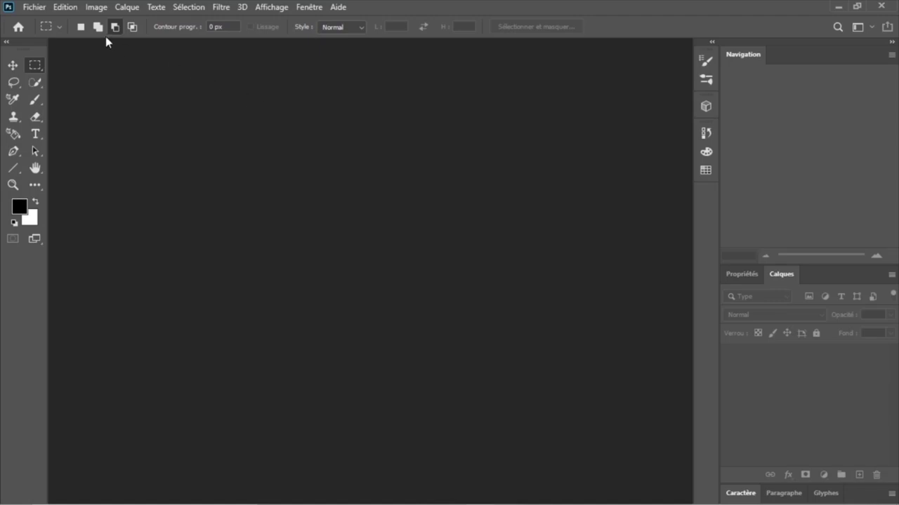
# Step: Open img 1.jpg and img 3.png together from the tuto folder
pyautogui.click(34, 8)
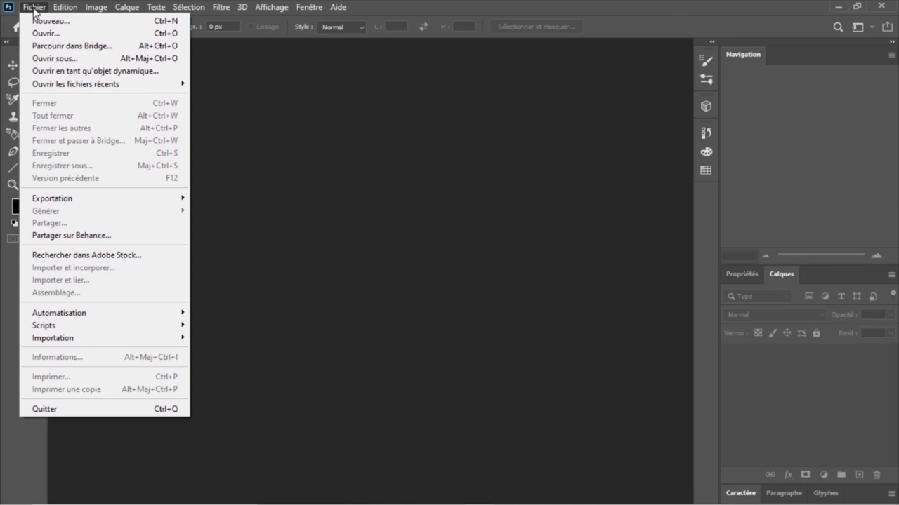
pyautogui.click(59, 38)
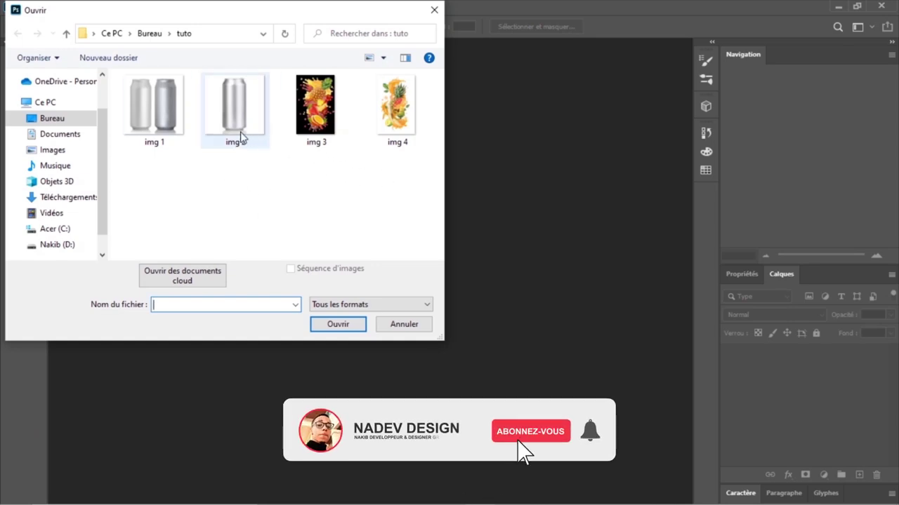
pyautogui.click(151, 122)
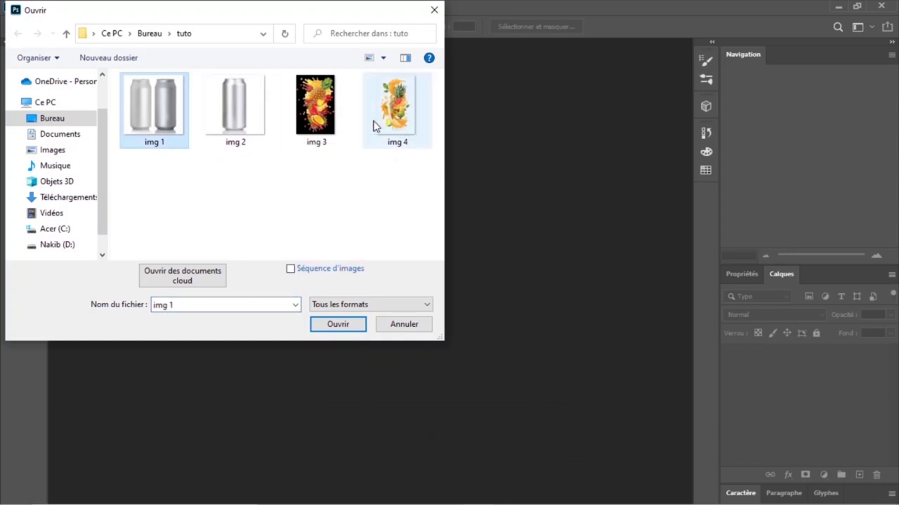
pyautogui.keyDown('ctrl'); pyautogui.click(322, 121); pyautogui.keyUp('ctrl')
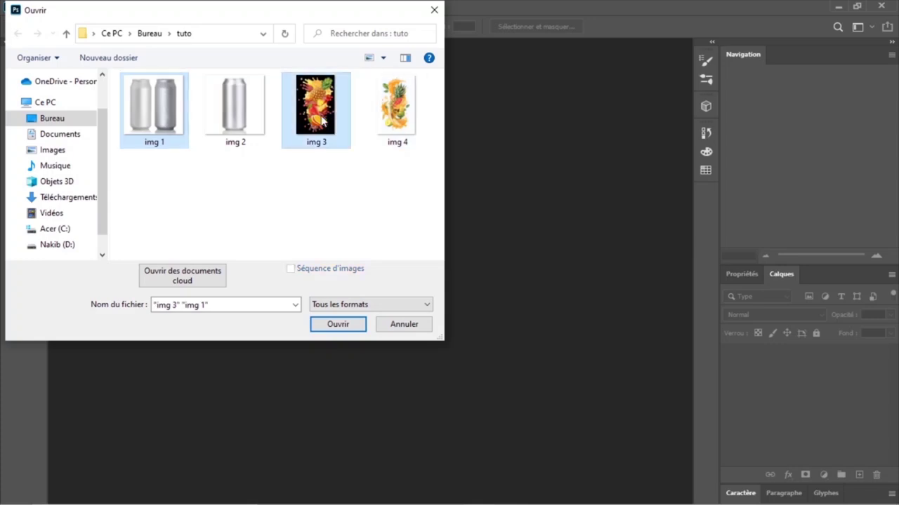
pyautogui.click(343, 325)
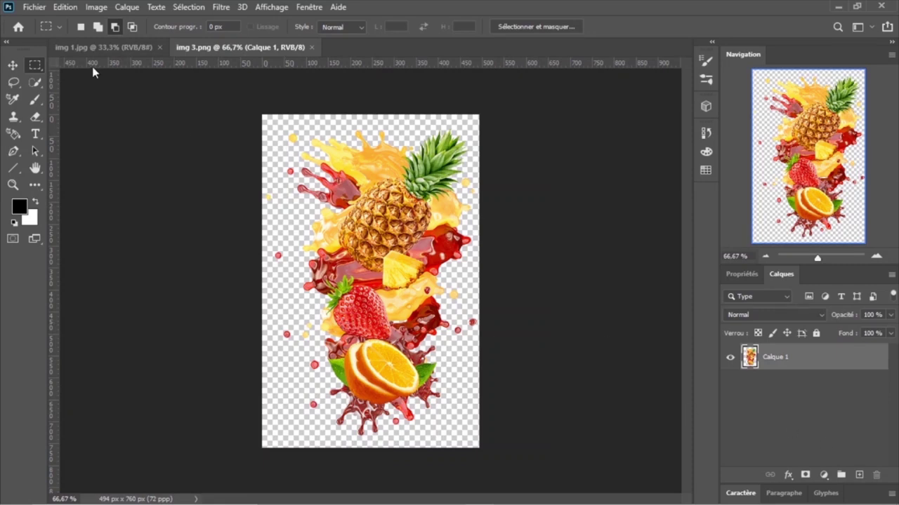
# Step: Move the fruit splash into img 1.jpg as Calque 1, scaled to about 297%, then hide it
pyautogui.click(140, 51)
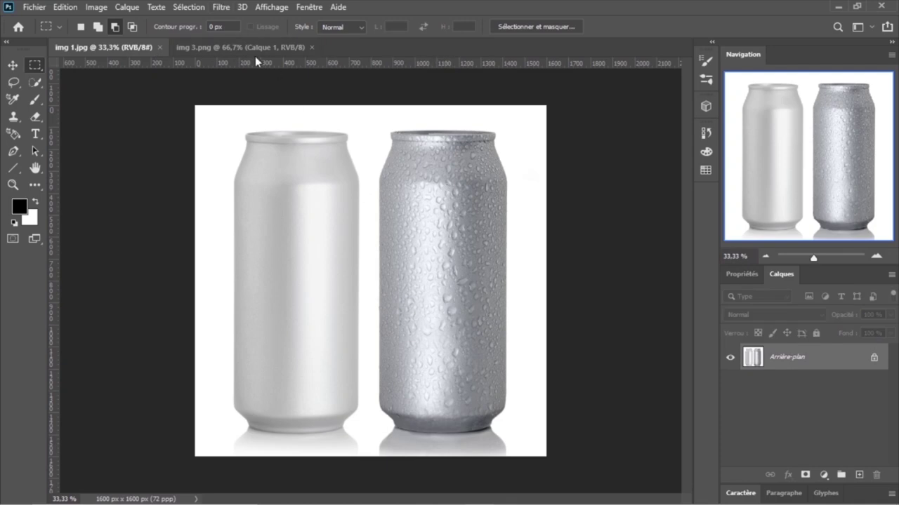
pyautogui.click(254, 49)
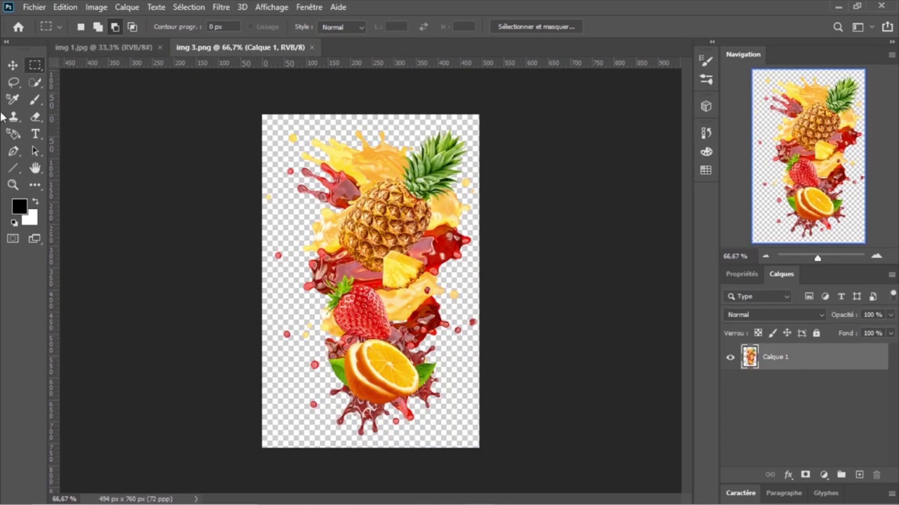
pyautogui.click(13, 66)
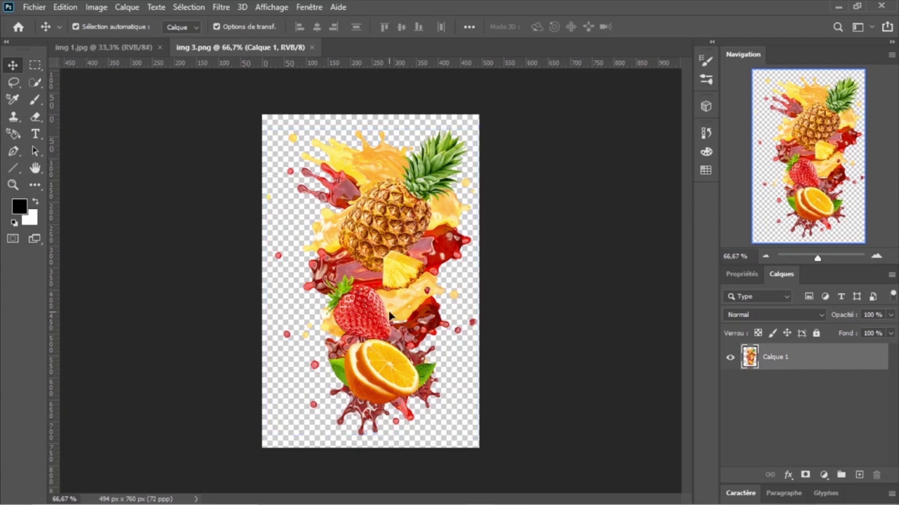
pyautogui.moveTo(391, 305)
pyautogui.mouseDown()
pyautogui.moveTo(91, 73)
pyautogui.moveTo(109, 50)
pyautogui.moveTo(456, 302)
pyautogui.moveTo(291, 281)
pyautogui.moveTo(260, 267)
pyautogui.moveTo(195, 267)
pyautogui.mouseUp()
pyautogui.moveTo(392, 277)
pyautogui.mouseDown()
pyautogui.moveTo(477, 298)
pyautogui.moveTo(485, 275)
pyautogui.moveTo(476, 283)
pyautogui.mouseUp()
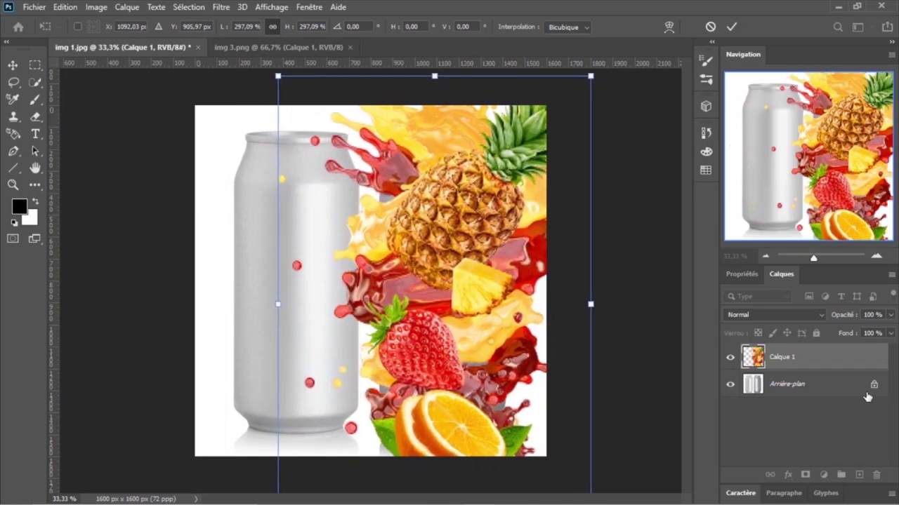
pyautogui.click(731, 26)
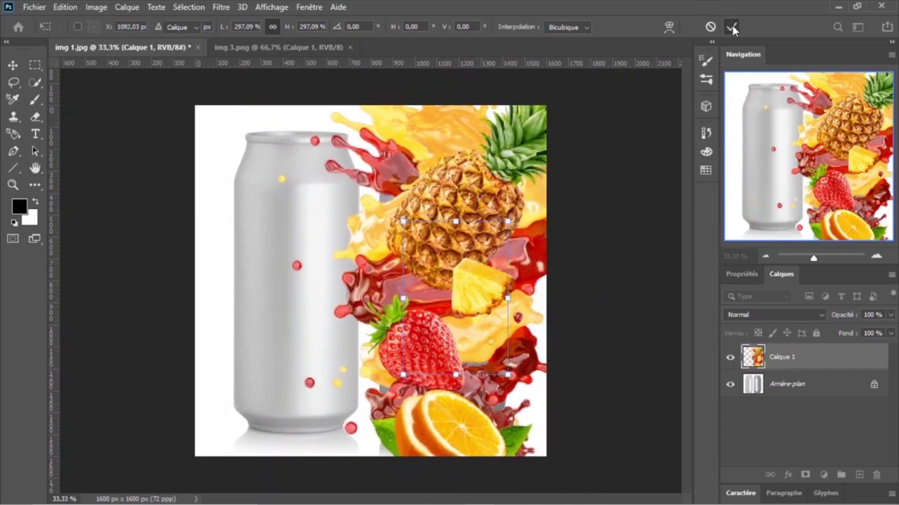
pyautogui.click(730, 359)
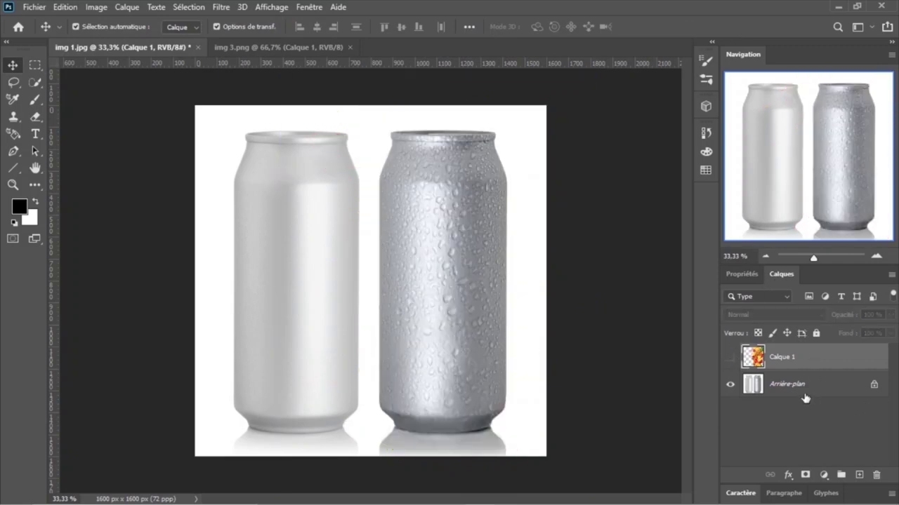
# Step: Duplicate the Arrière-plan layer, then subject-select the two cans and copy them to Calque 2
pyautogui.click(805, 398)
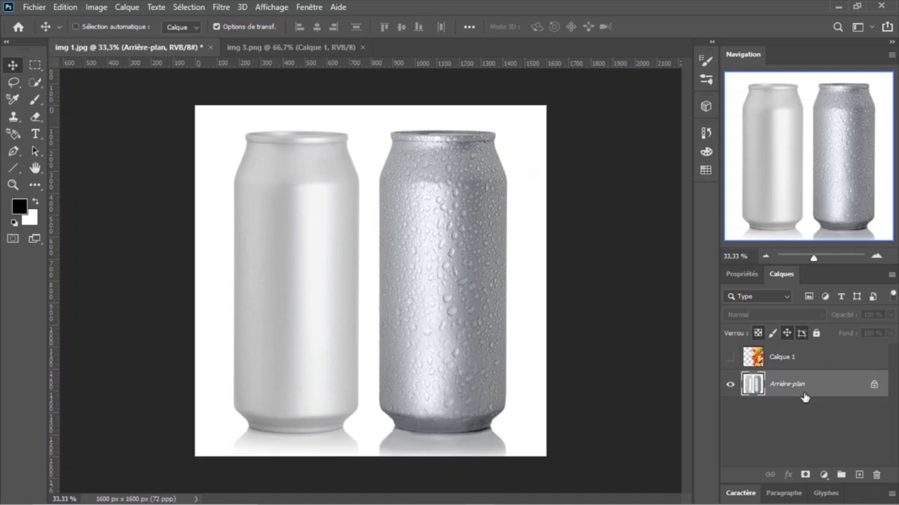
pyautogui.hotkey('ctrl', 'j')
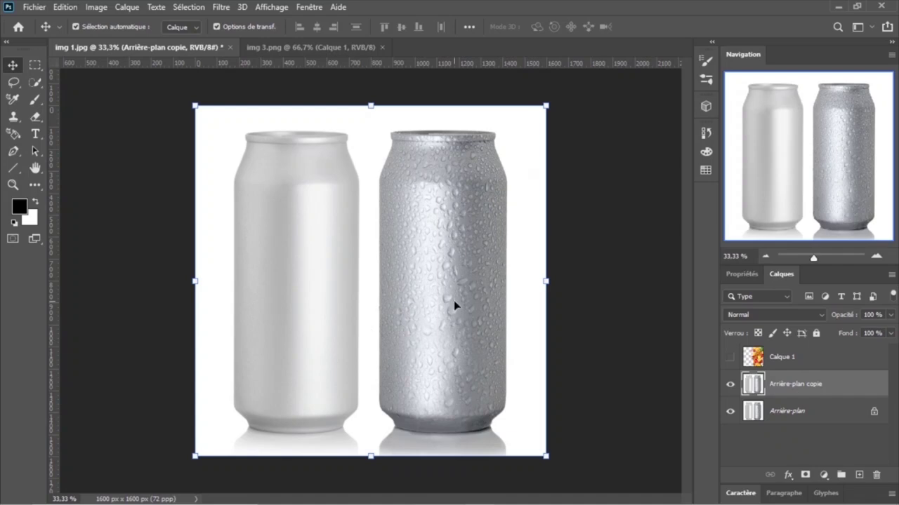
pyautogui.click(42, 83)
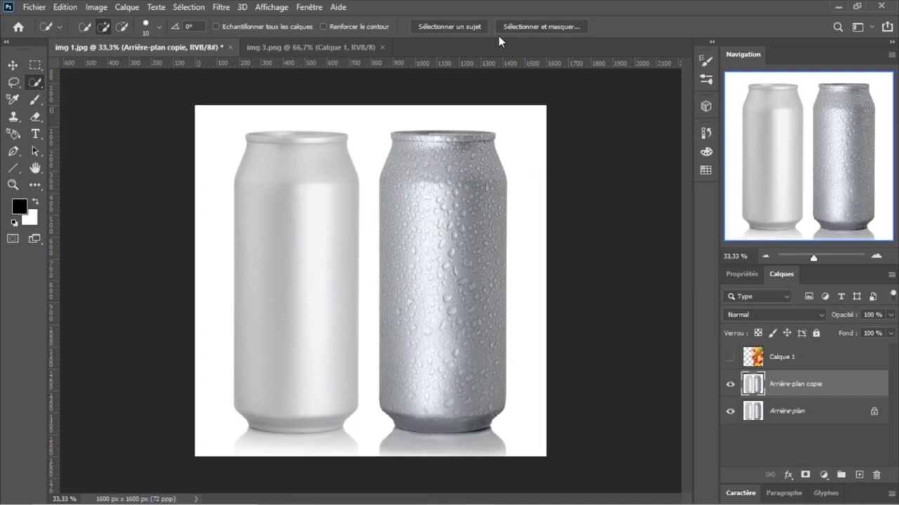
pyautogui.click(450, 28)
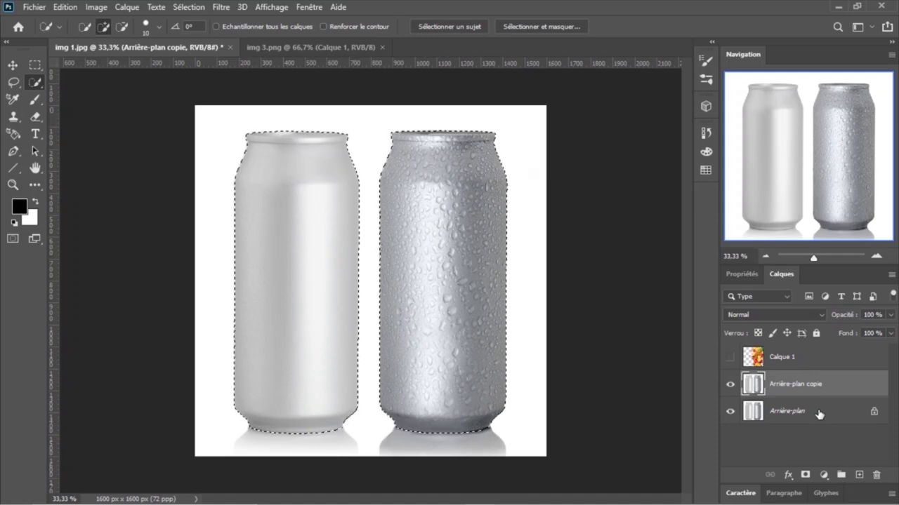
pyautogui.hotkey('ctrl', 'j')
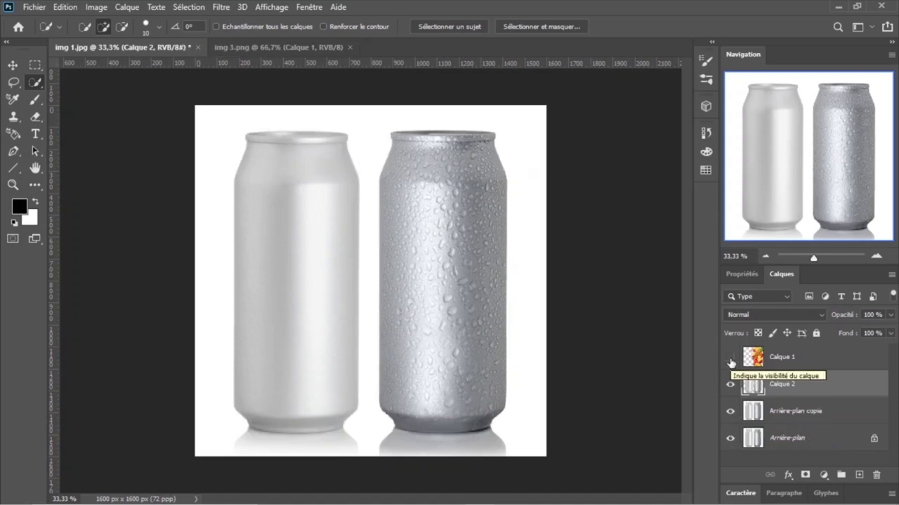
# Step: Put Calque 2 above Calque 1, show the fruit layer, and blend Calque 2 with Densité linéaire +
pyautogui.moveTo(753, 358); pyautogui.dragTo(752, 385)
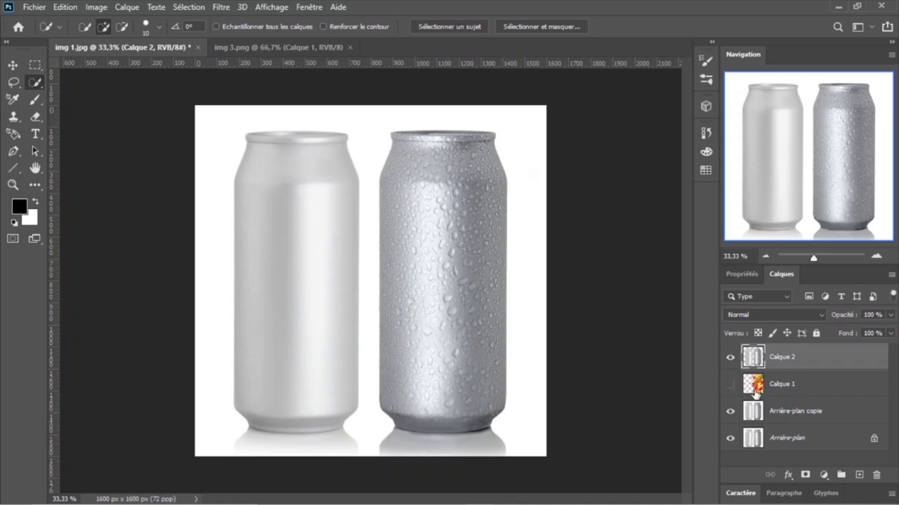
pyautogui.click(729, 386)
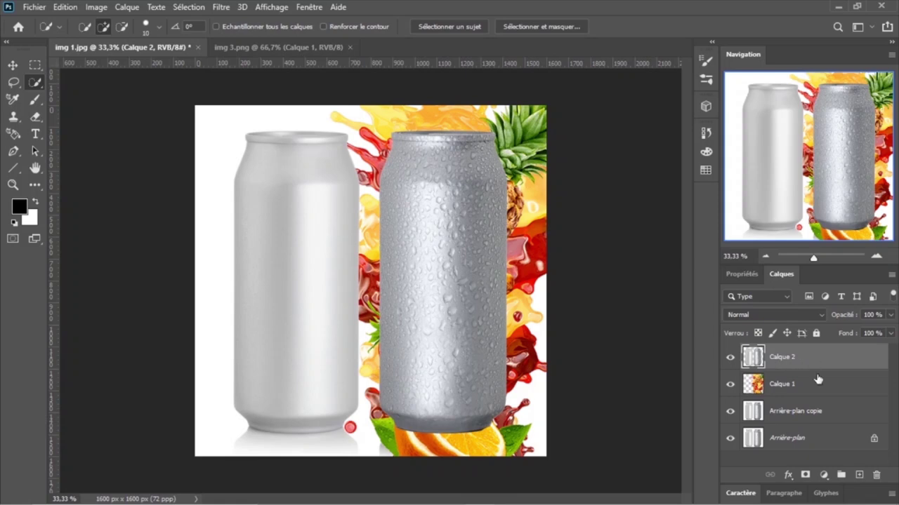
pyautogui.click(821, 316)
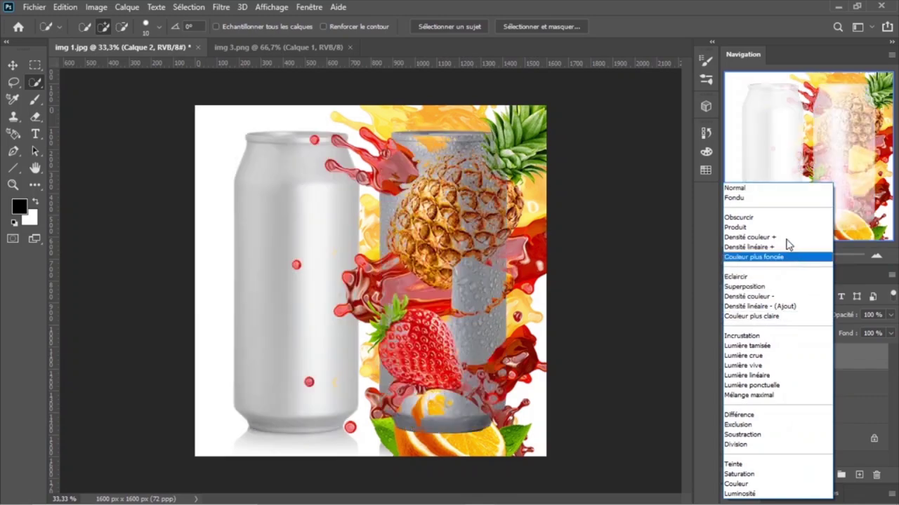
pyautogui.click(748, 249)
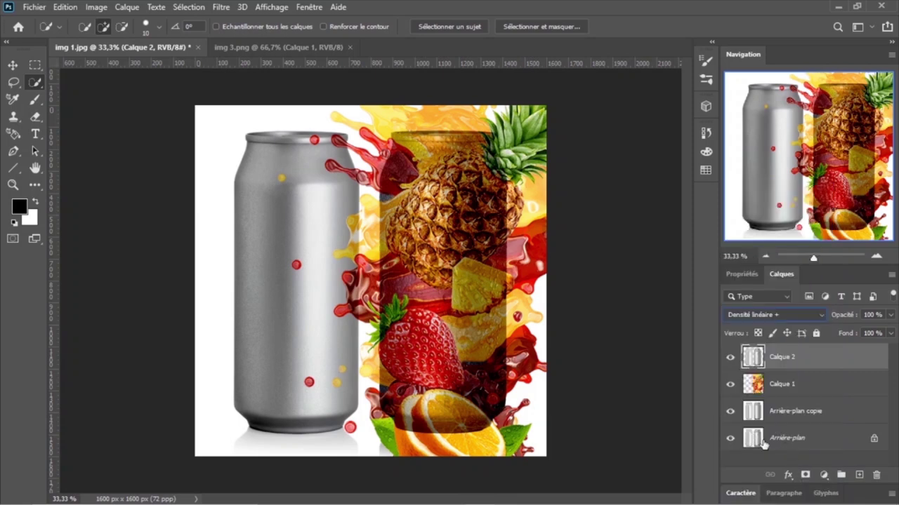
pyautogui.click(795, 417)
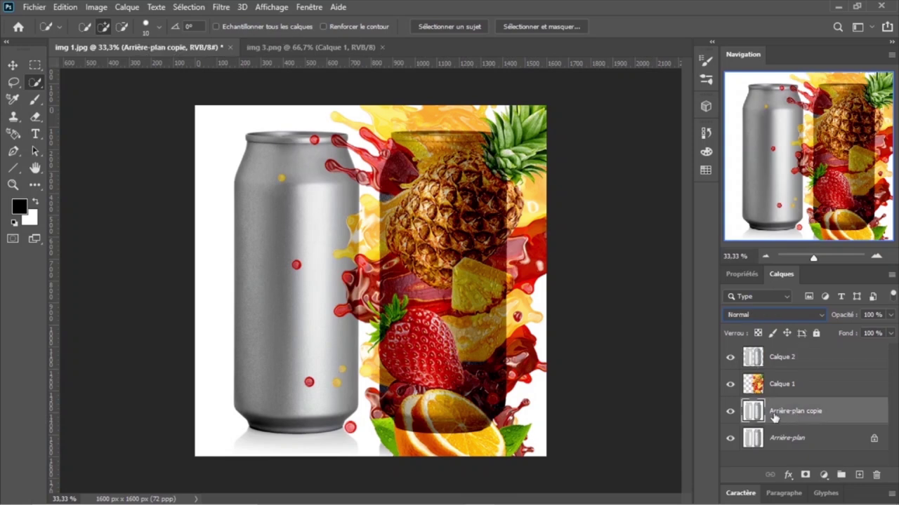
# Step: Hide the background copy, duplicate Calque 2, and move Calque 2 below Calque 1 in Normal mode
pyautogui.click(730, 416)
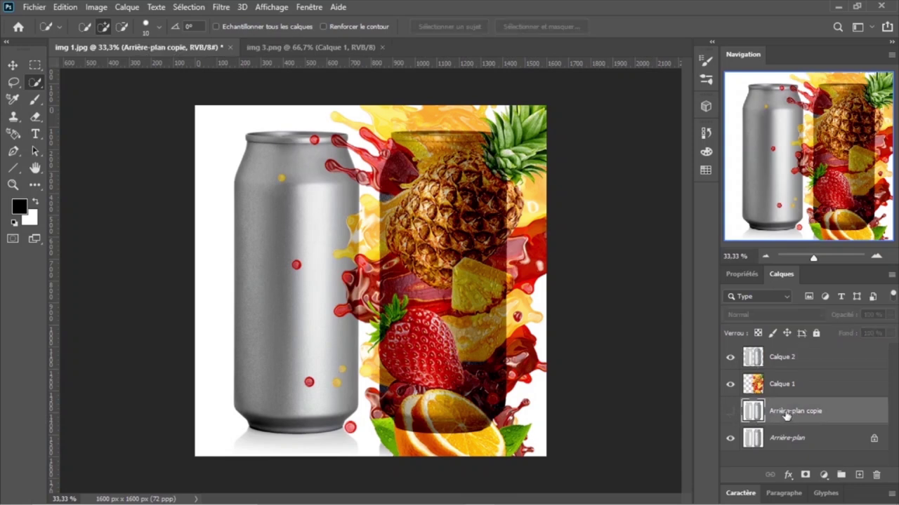
pyautogui.click(760, 360)
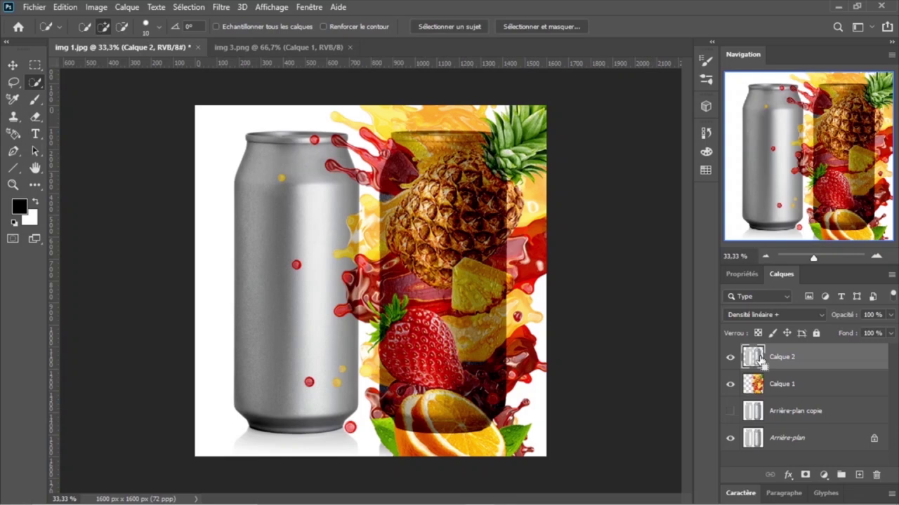
pyautogui.hotkey('ctrl', 'j')
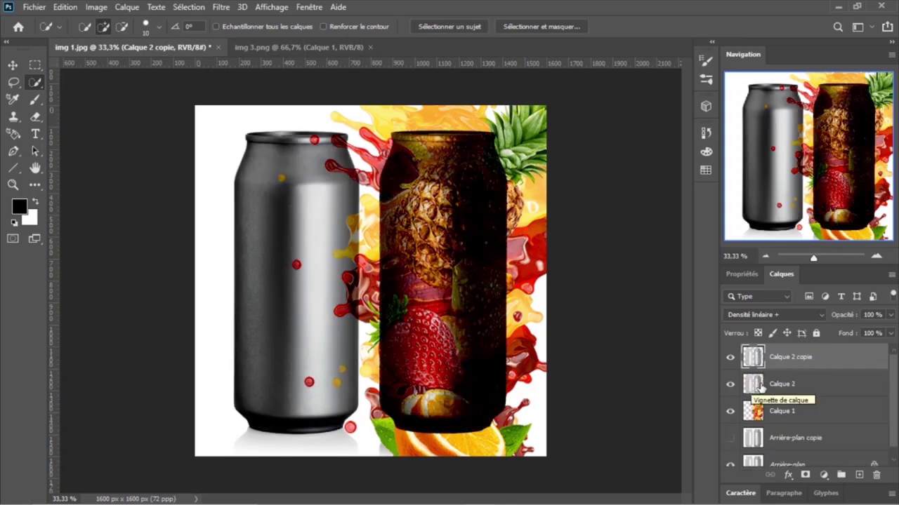
pyautogui.moveTo(760, 388); pyautogui.dragTo(772, 425)
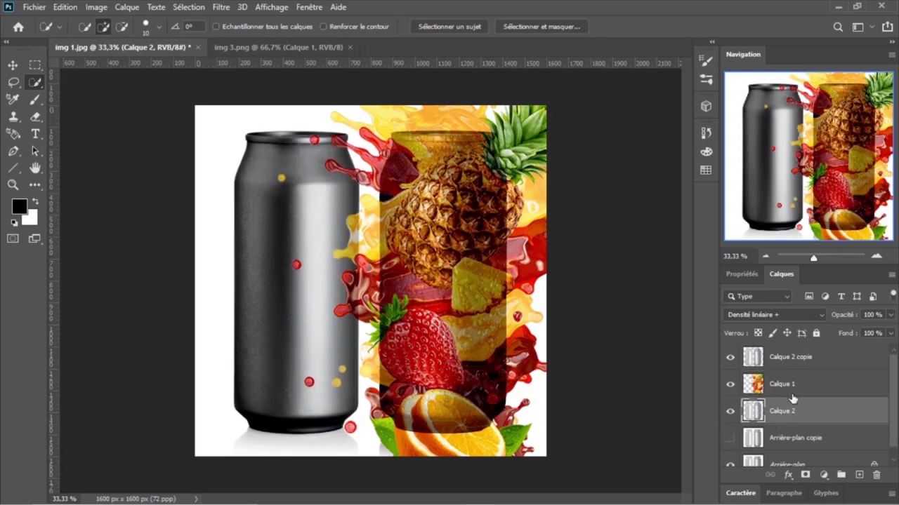
pyautogui.click(823, 317)
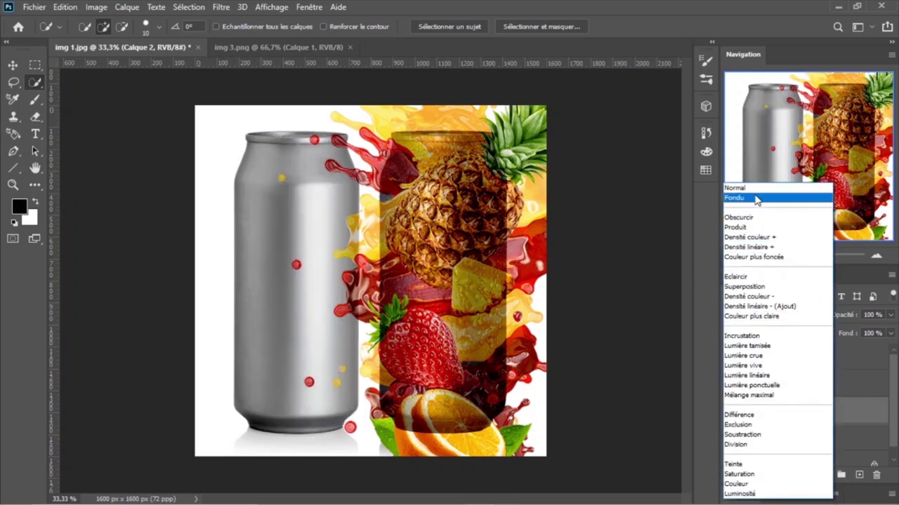
pyautogui.click(742, 191)
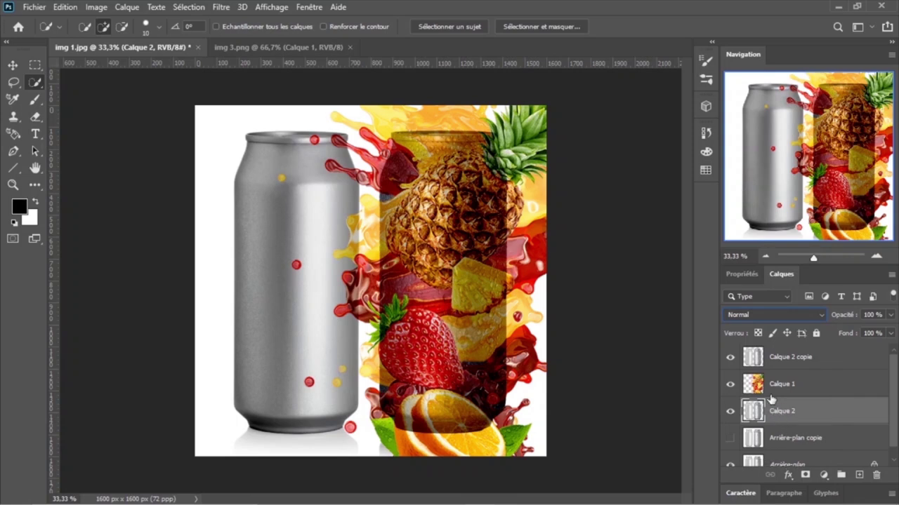
# Step: Clip Calque 2 copie and Calque 1 as clipping masks onto Calque 2
pyautogui.click(786, 358)
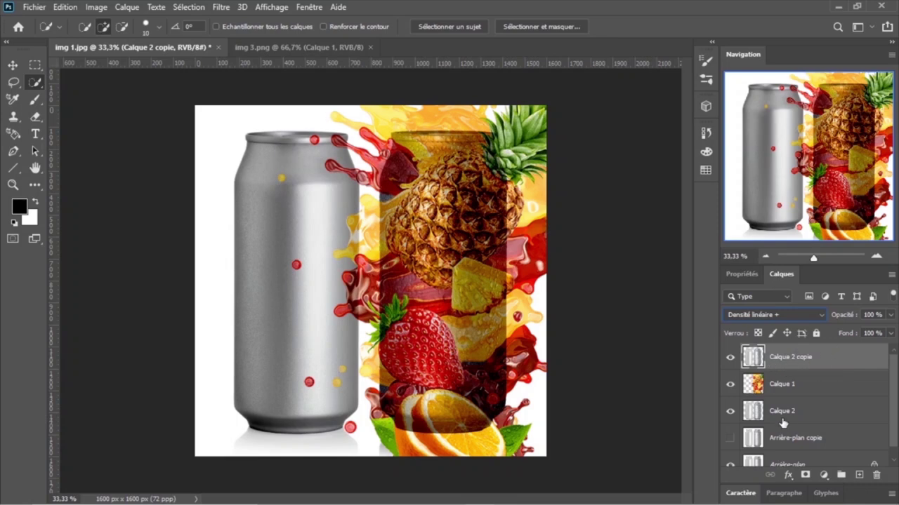
pyautogui.moveTo(838, 379); pyautogui.dragTo(814, 367)
pyautogui.moveTo(815, 366); pyautogui.dragTo(803, 367)
pyautogui.keyDown('alt'); pyautogui.click(803, 368); pyautogui.keyUp('alt')
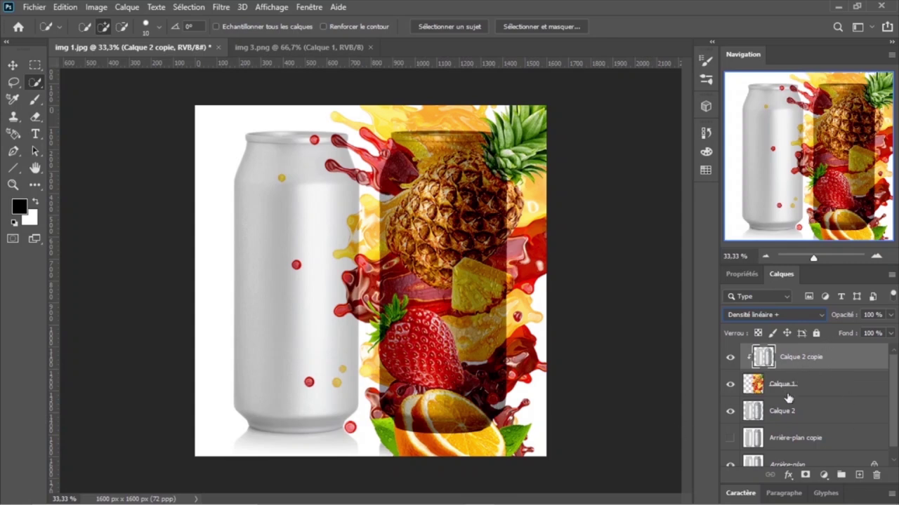
pyautogui.keyDown('alt'); pyautogui.click(816, 398); pyautogui.keyUp('alt')
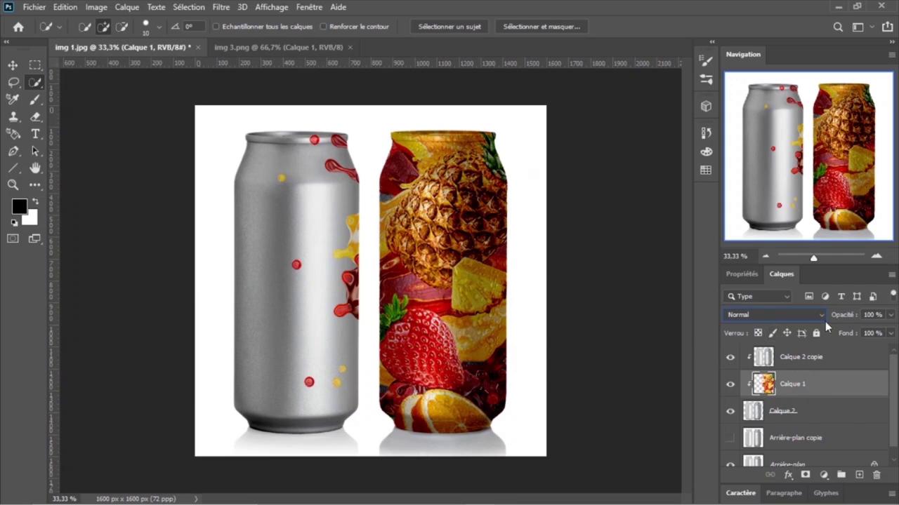
# Step: Zoom to 100% and pan over the right can, ending on the pineapple can's top
pyautogui.hotkey('ctrl', '1')
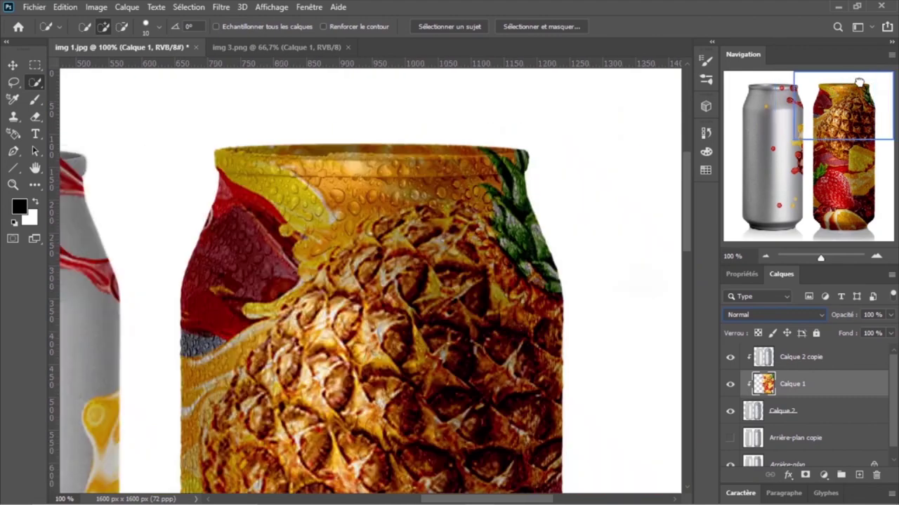
pyautogui.moveTo(813, 147)
pyautogui.mouseDown()
pyautogui.moveTo(869, 89)
pyautogui.moveTo(767, 95)
pyautogui.moveTo(855, 211)
pyautogui.mouseUp()
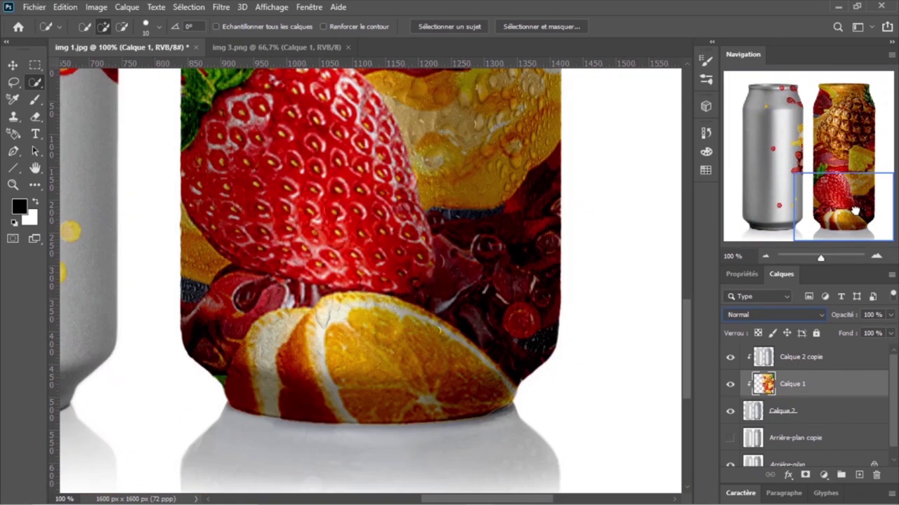
pyautogui.moveTo(855, 210)
pyautogui.mouseDown()
pyautogui.moveTo(895, 83)
pyautogui.moveTo(857, 104)
pyautogui.mouseUp()
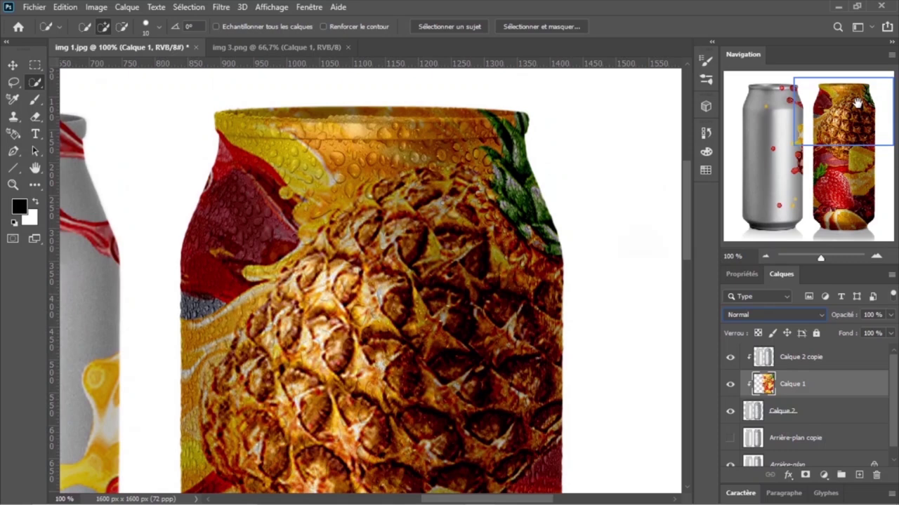
# Step: Set the Calque 2 copie shading layer's opacity to 90%
pyautogui.click(851, 357)
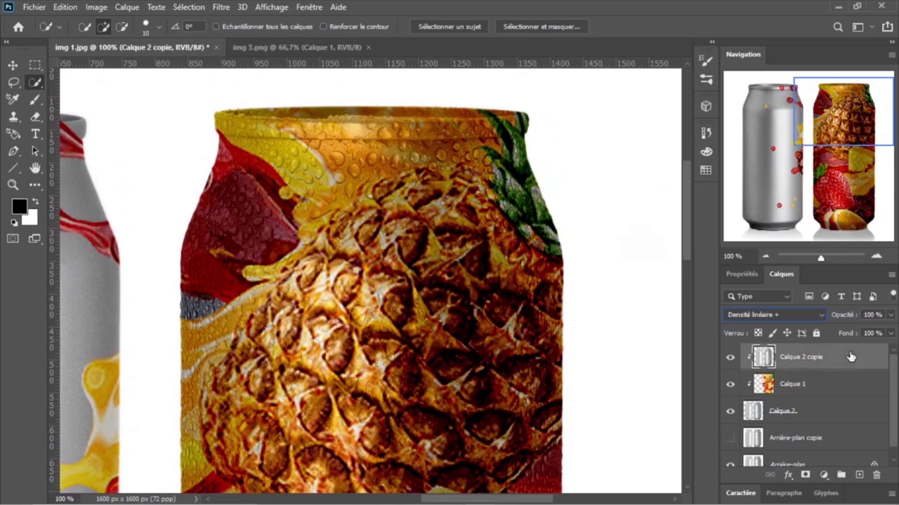
pyautogui.click(890, 316)
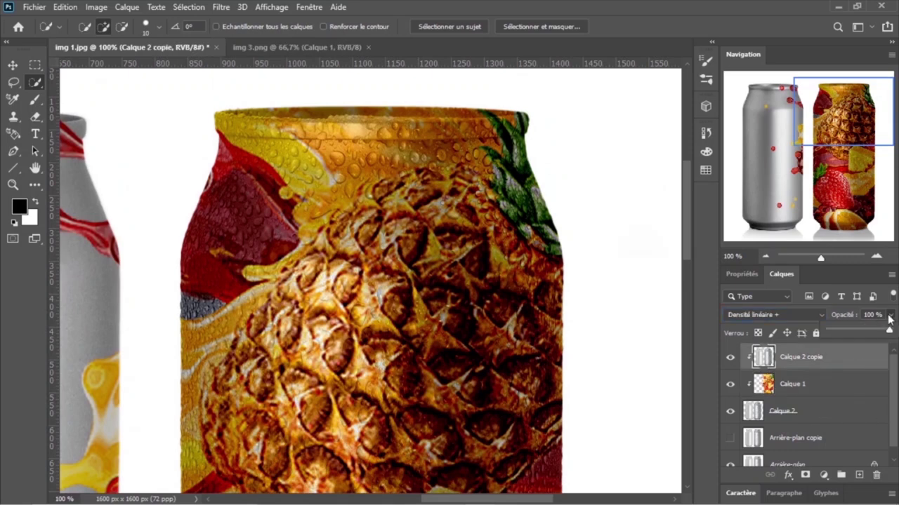
pyautogui.moveTo(889, 335); pyautogui.dragTo(872, 334)
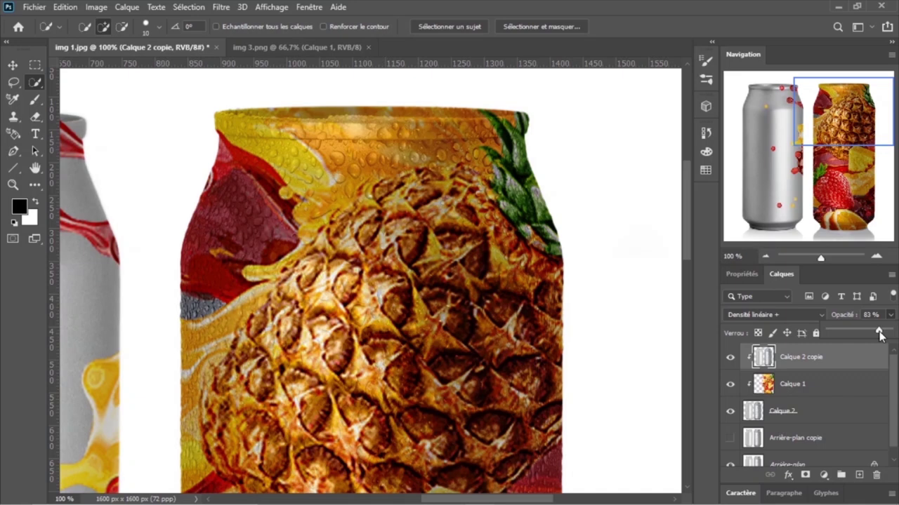
pyautogui.moveTo(881, 335); pyautogui.dragTo(884, 334)
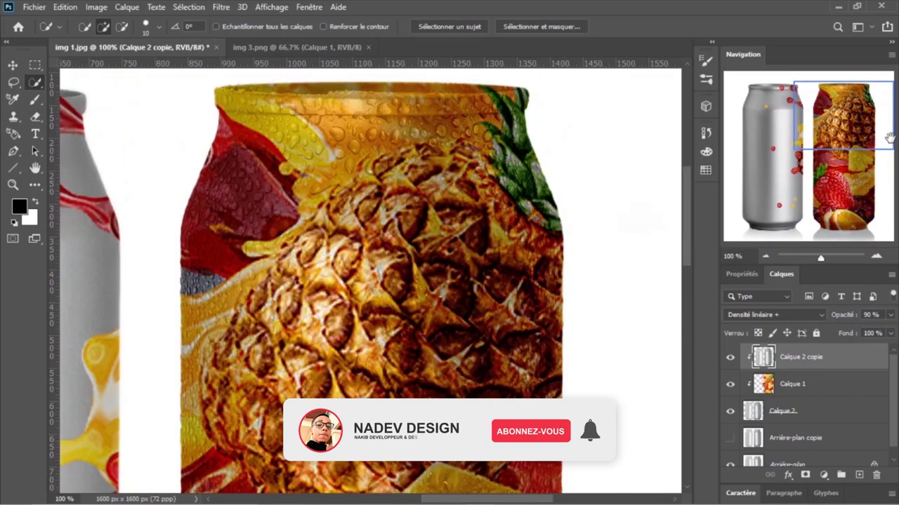
# Step: Zoom out to 50% framing both cans, and pick the Horizontal Type tool
pyautogui.hotkey('ctrl', '-')
pyautogui.hotkey('ctrl', '-')
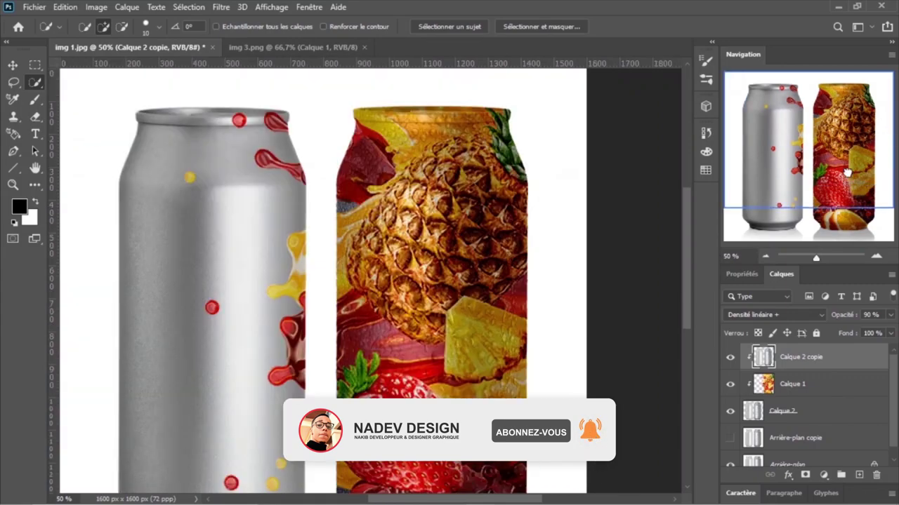
pyautogui.moveTo(889, 137); pyautogui.dragTo(886, 147)
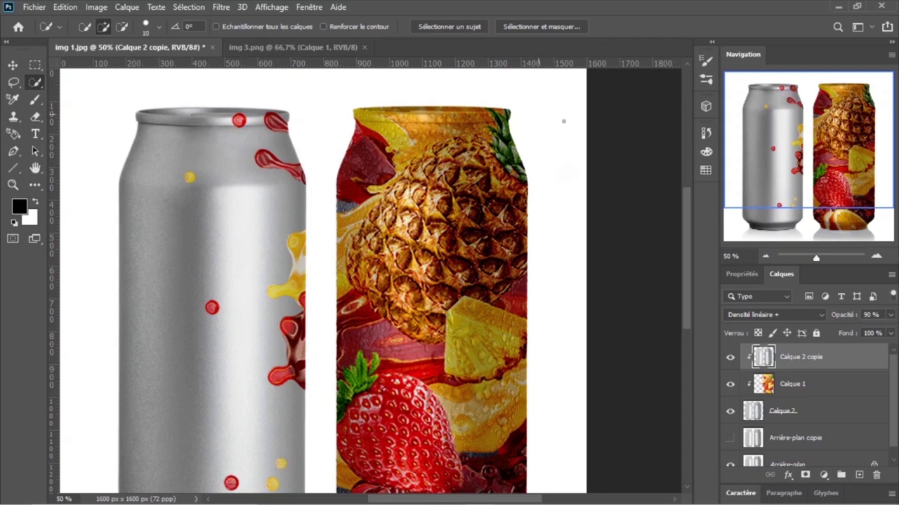
pyautogui.click(34, 134)
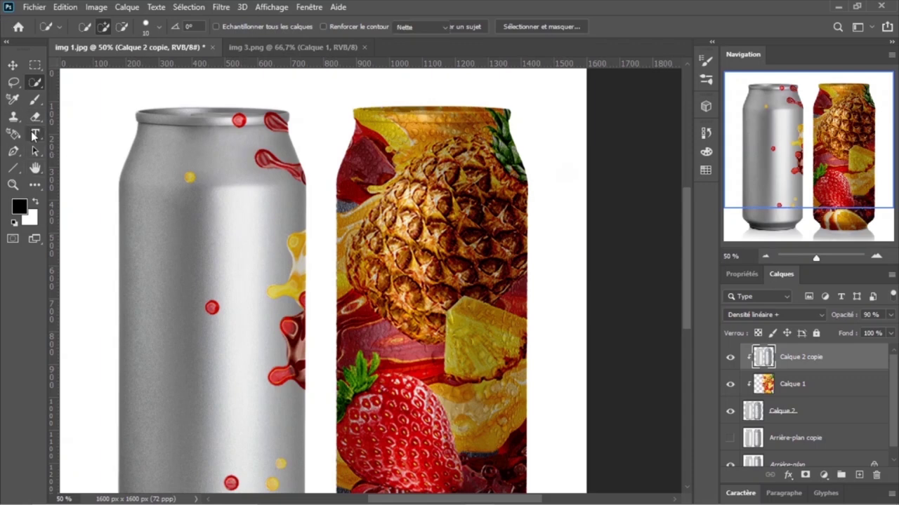
# Step: Start a text layer on the fruit can and type the word Juice
pyautogui.click(388, 222)
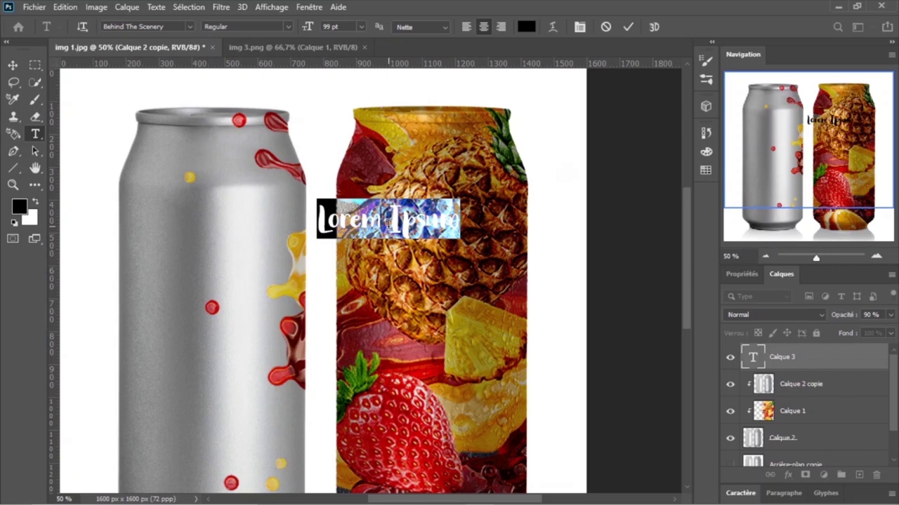
pyautogui.press('BackSpace')
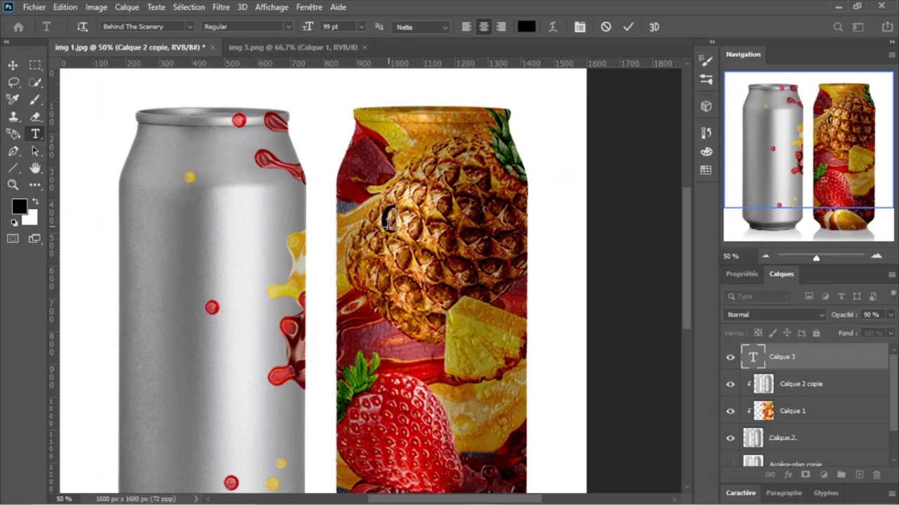
pyautogui.write('OM')
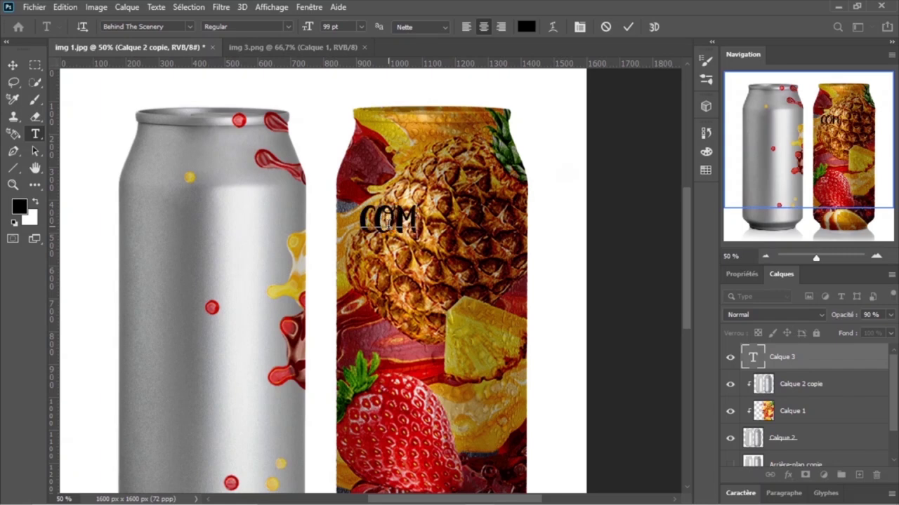
pyautogui.write('O')
pyautogui.press('BackSpace')
pyautogui.press('BackSpace')
pyautogui.press('BackSpace')
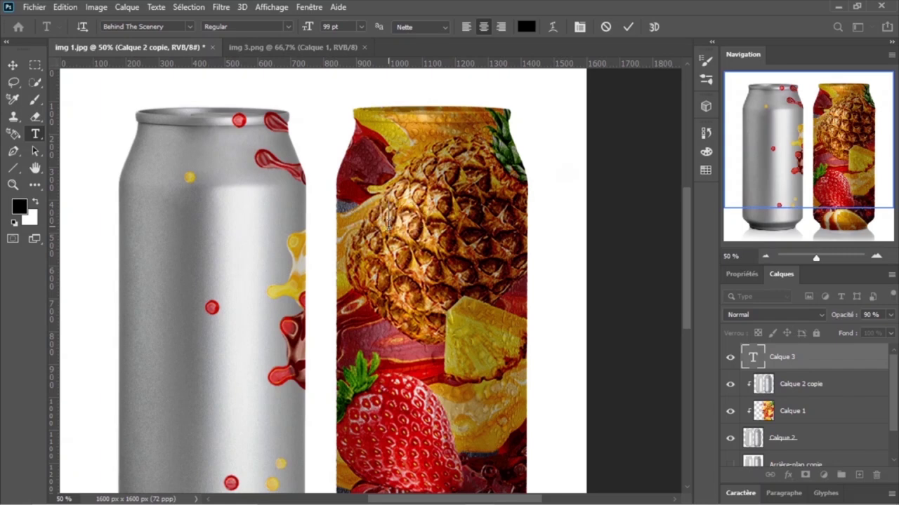
pyautogui.write('C')
pyautogui.write('uice')
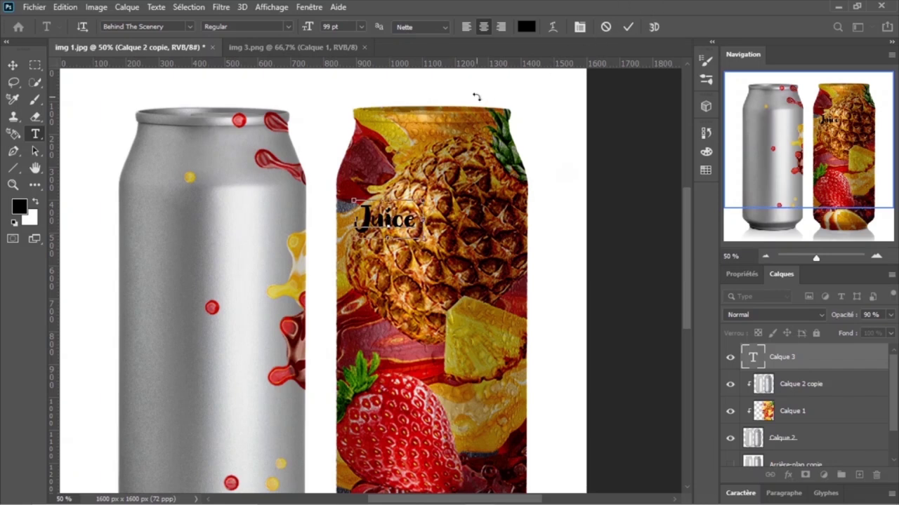
# Step: Enlarge the Juice text to 121 pt and commit it
pyautogui.hotkey('ctrl', 'a')
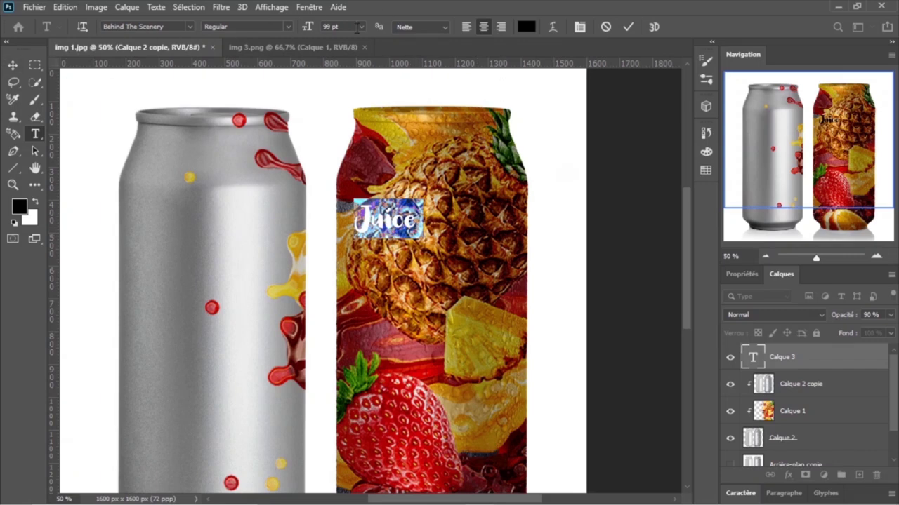
pyautogui.scroll(3, 349, 26)
pyautogui.scroll(3, 349, 26)
pyautogui.scroll(3, 349, 26)
pyautogui.scroll(3, 349, 26)
pyautogui.scroll(5, 349, 26)
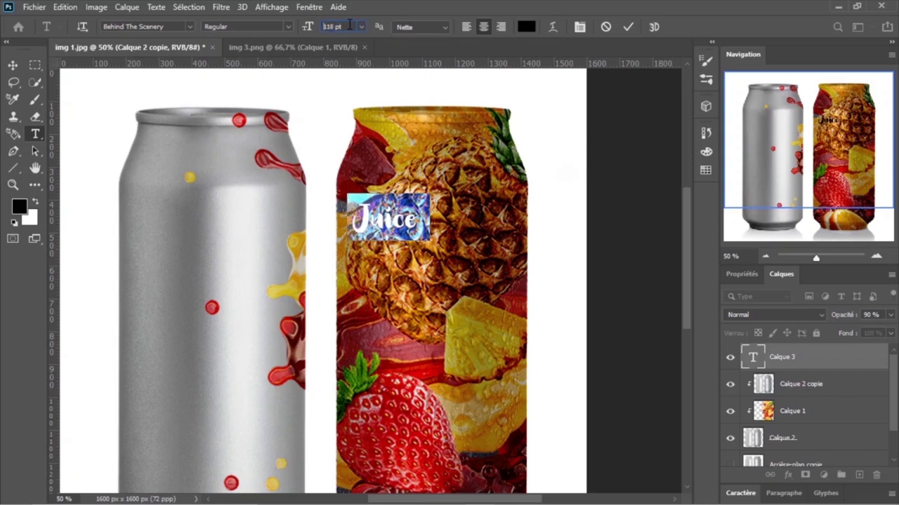
pyautogui.scroll(5, 349, 26)
pyautogui.click(628, 26)
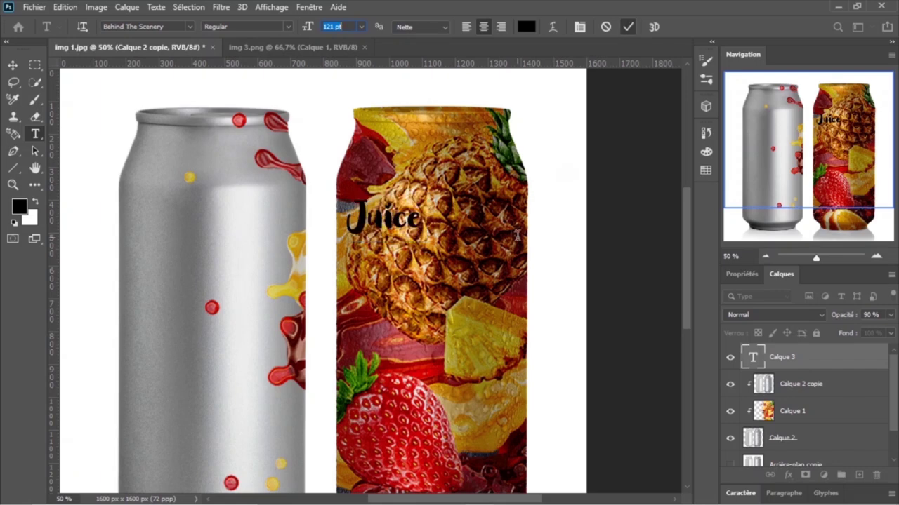
# Step: Scale the Juice title to about 149% and position it over the pineapple near the top
pyautogui.click(16, 63)
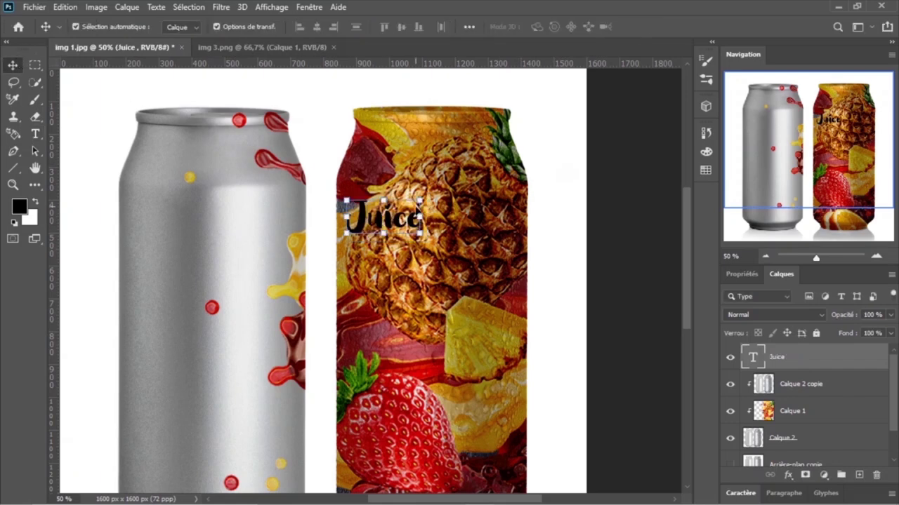
pyautogui.hotkey('ctrl', 't')
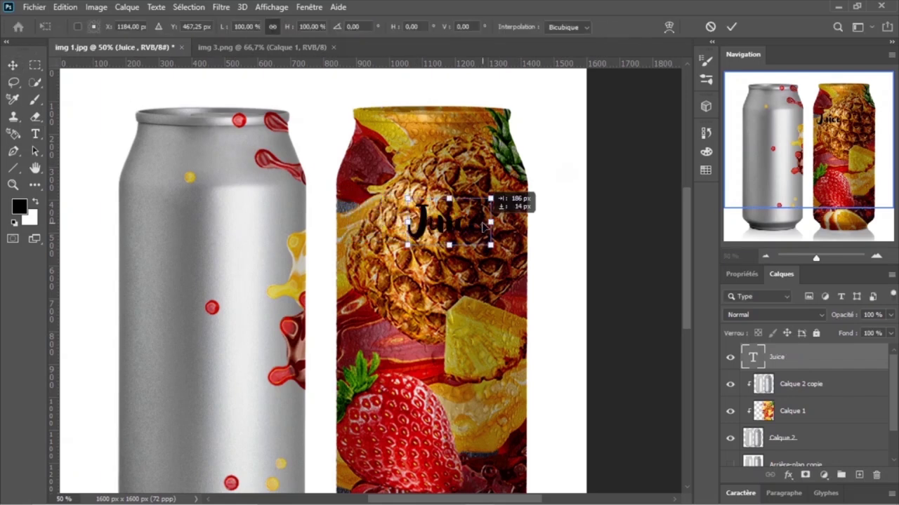
pyautogui.moveTo(379, 198)
pyautogui.mouseDown()
pyautogui.moveTo(442, 197)
pyautogui.moveTo(449, 175)
pyautogui.mouseUp()
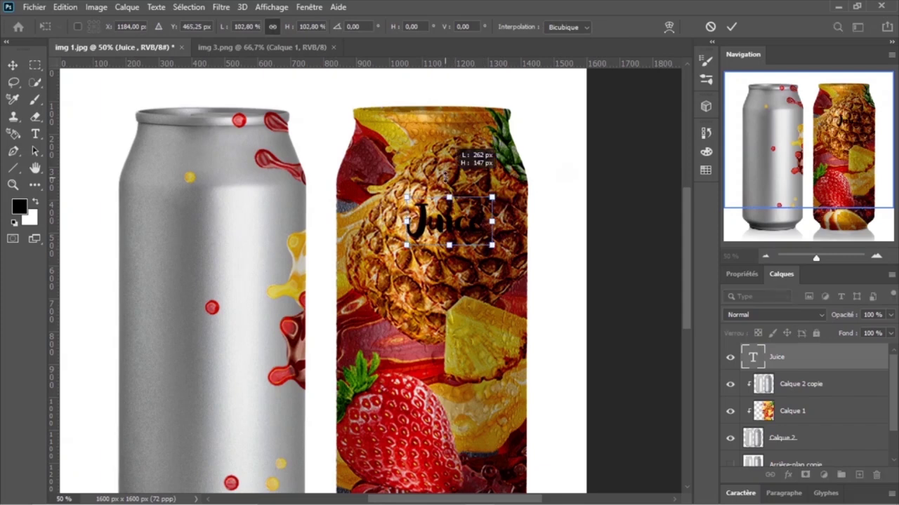
pyautogui.moveTo(454, 219); pyautogui.dragTo(431, 219)
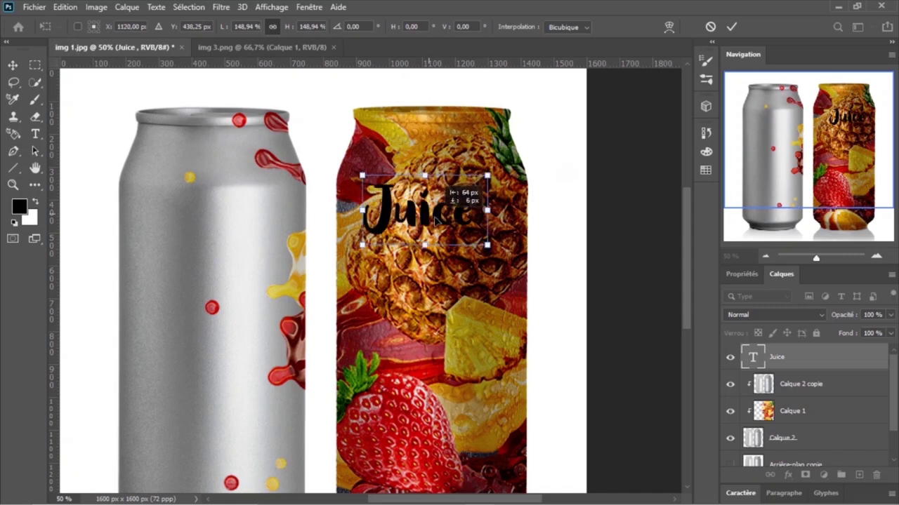
pyautogui.moveTo(431, 219); pyautogui.dragTo(446, 224)
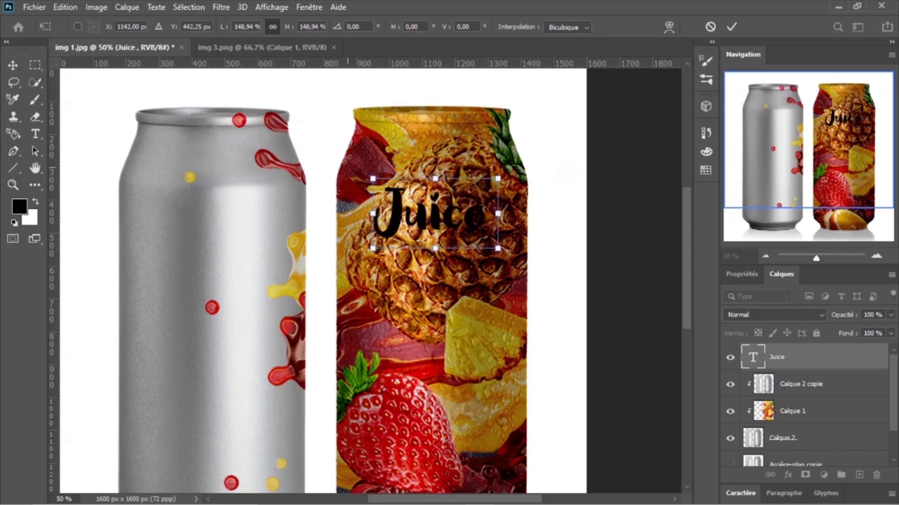
pyautogui.click(706, 171)
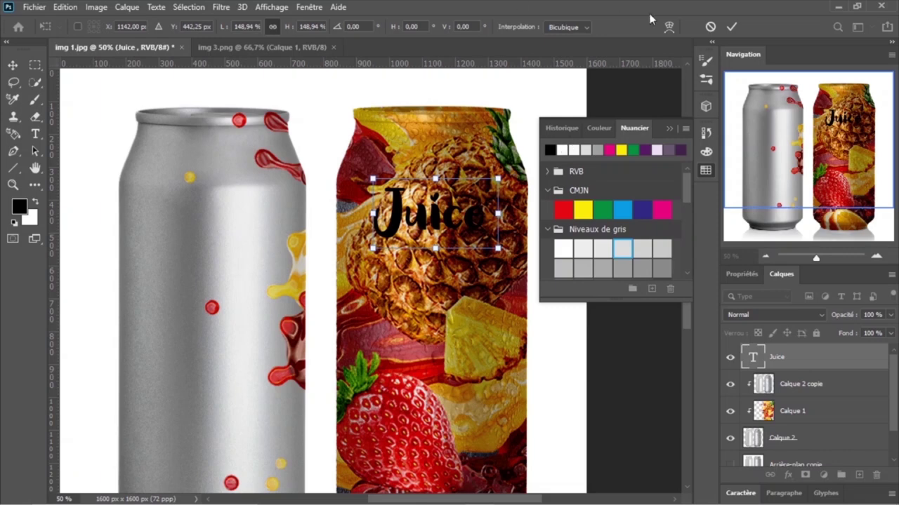
pyautogui.click(731, 27)
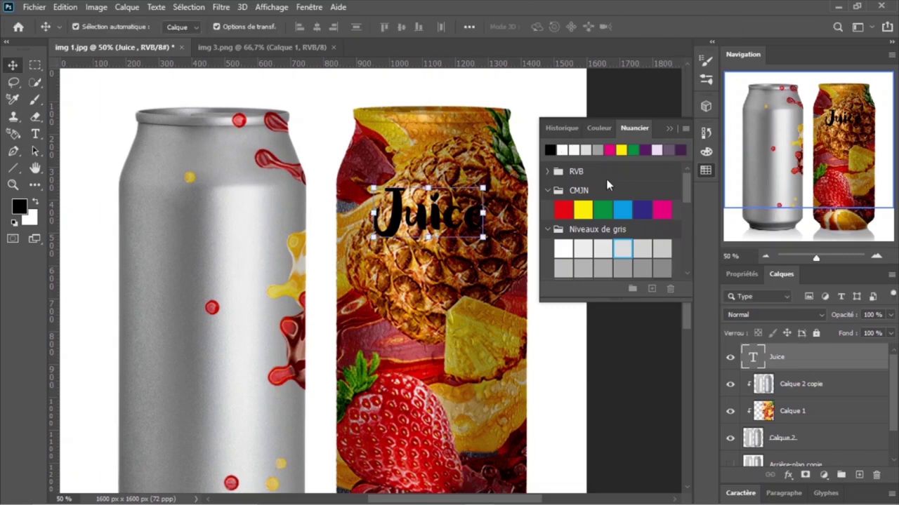
# Step: Color the Juice text white from the Swatches panel and deselect the layer
pyautogui.click(561, 150)
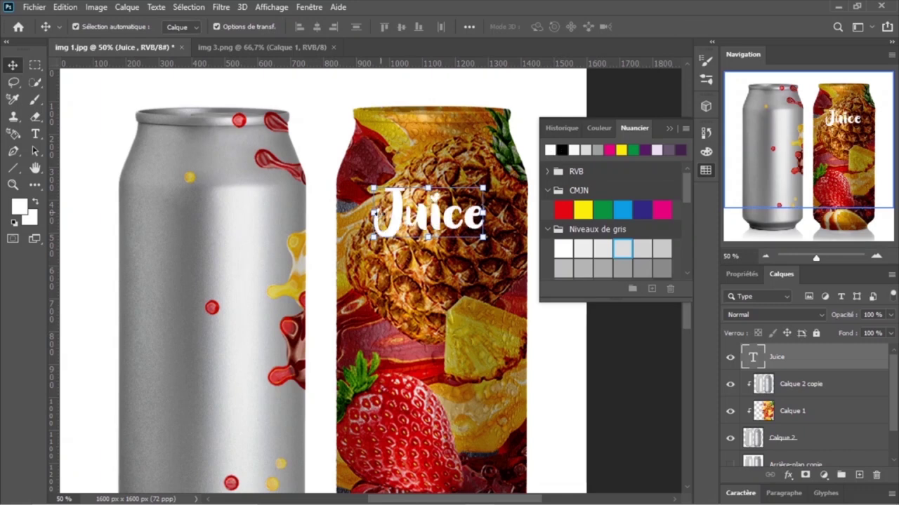
pyautogui.click(671, 130)
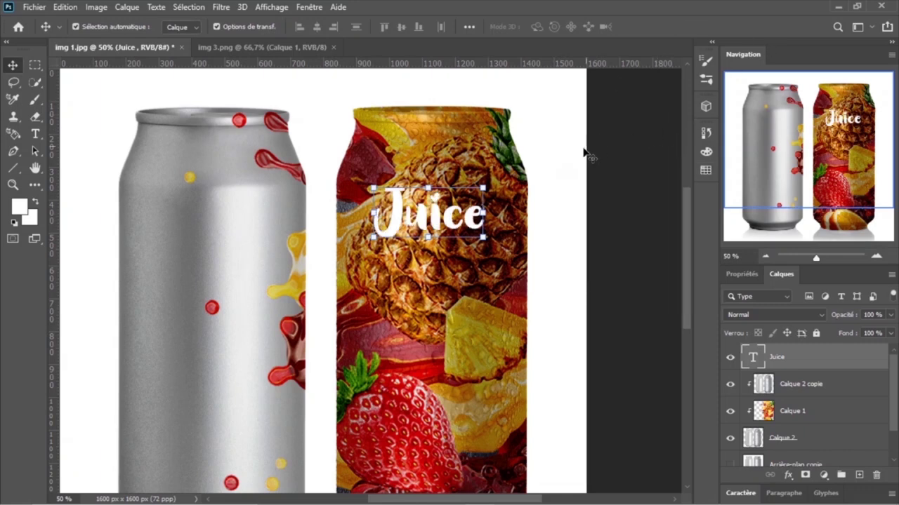
pyautogui.click(625, 164)
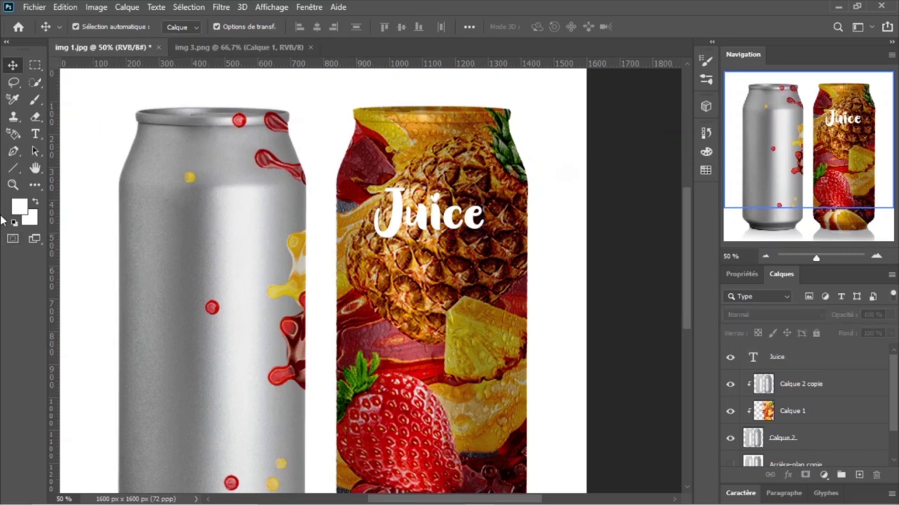
# Step: Type 'comoco' as a new text line just below the Juice title, and select all of it
pyautogui.click(36, 135)
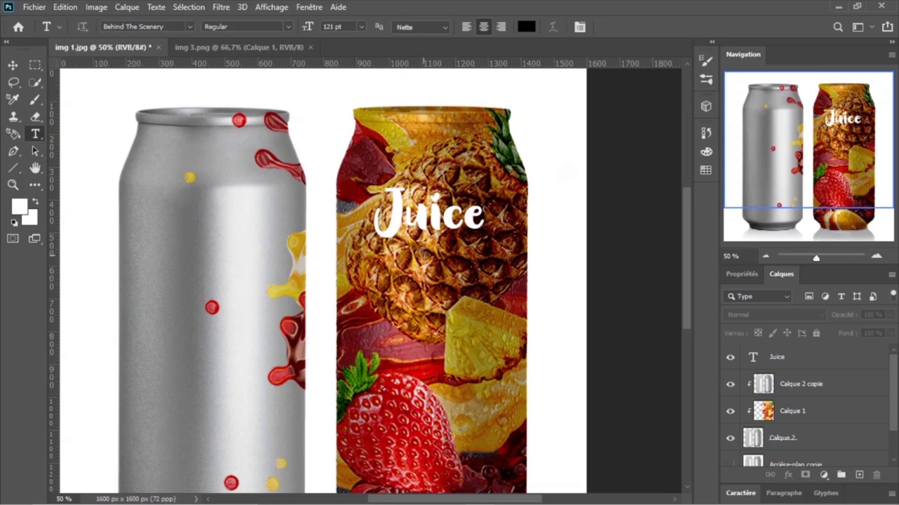
pyautogui.click(415, 247)
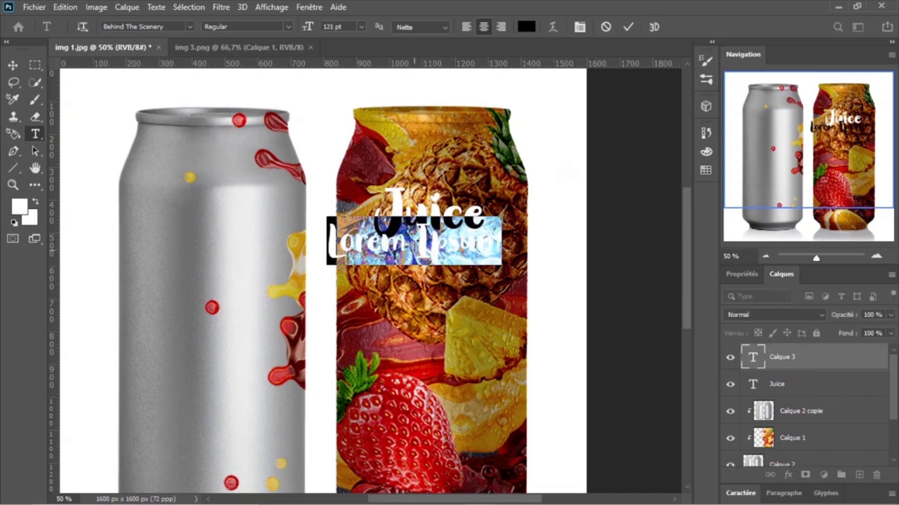
pyautogui.write('comoco')
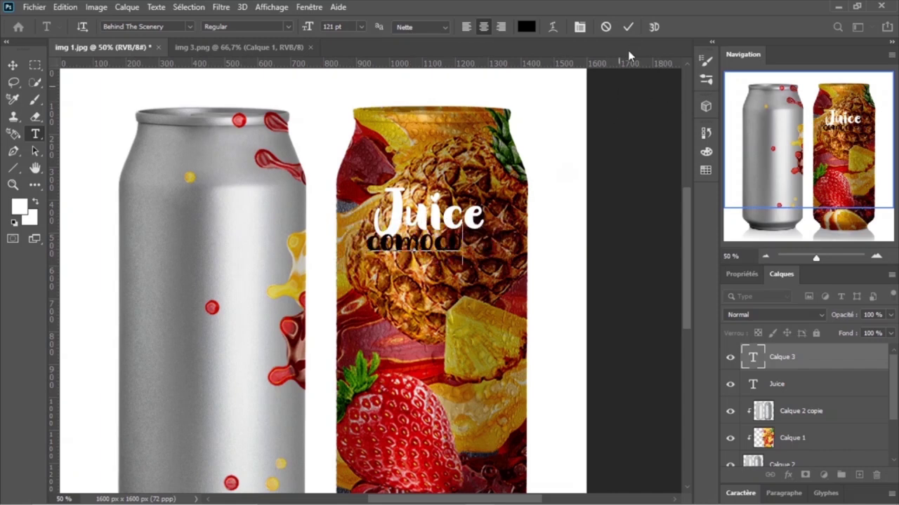
pyautogui.hotkey('ctrl', 'a')
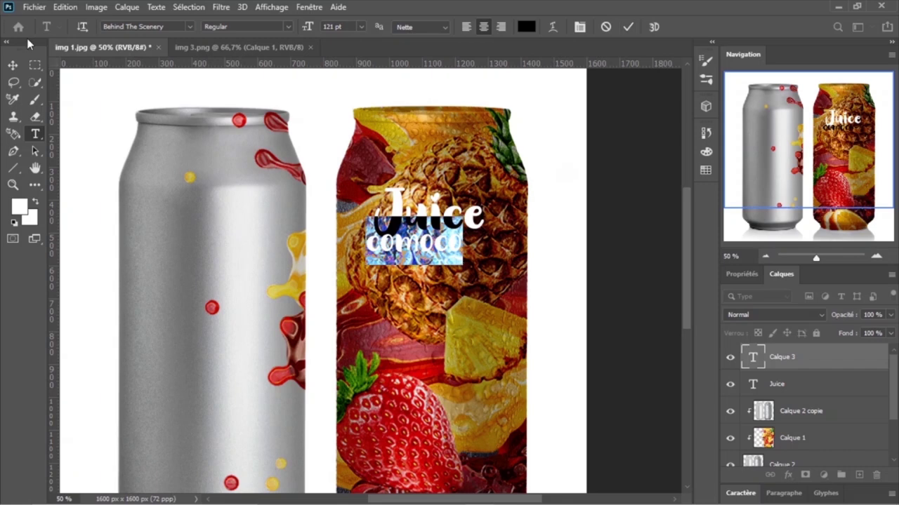
# Step: Set the comoco subtitle in the Buffied Regular font
pyautogui.click(192, 25)
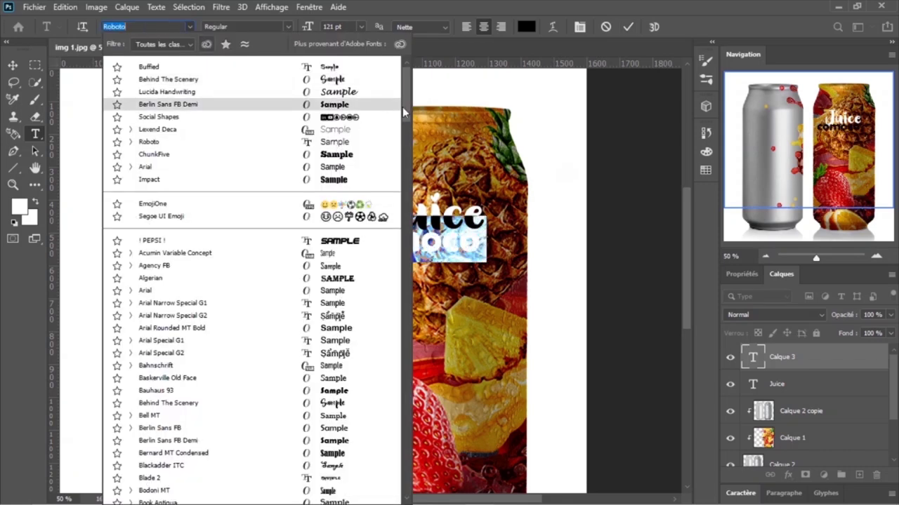
pyautogui.scroll(-1, 406, 119)
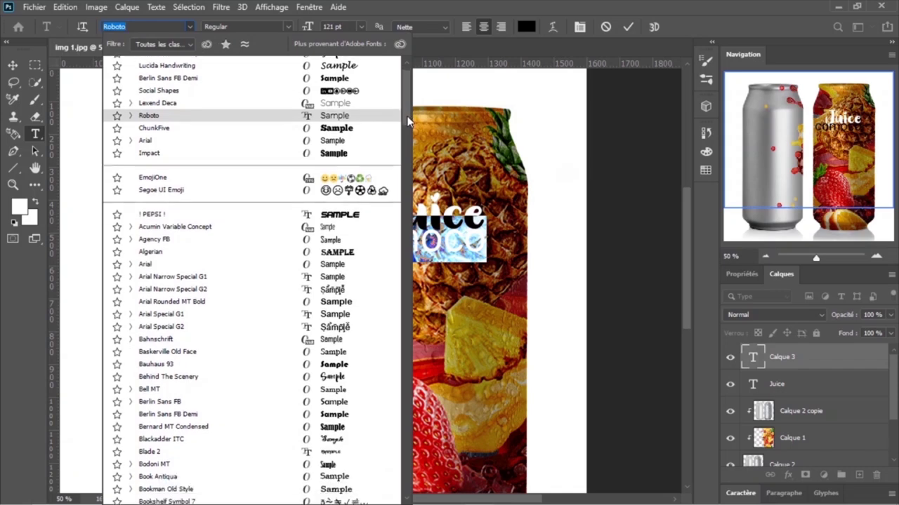
pyautogui.scroll(-2, 408, 127)
pyautogui.scroll(-2, 410, 133)
pyautogui.scroll(-3, 412, 148)
pyautogui.moveTo(413, 161); pyautogui.dragTo(414, 330)
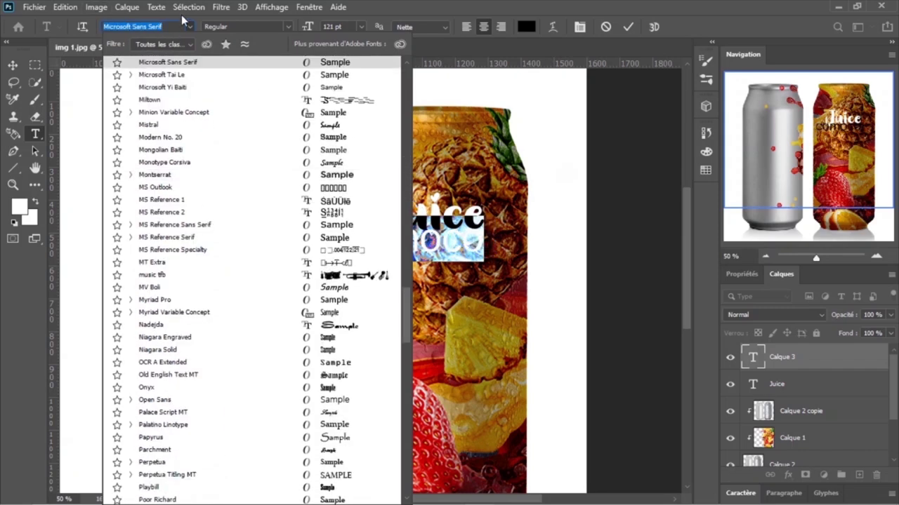
pyautogui.write('buf')
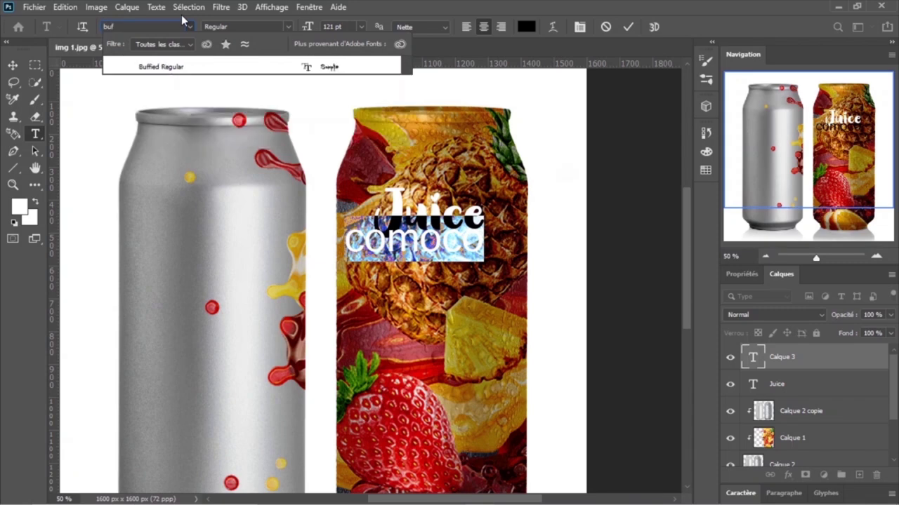
pyautogui.click(158, 66)
pyautogui.click(503, 269)
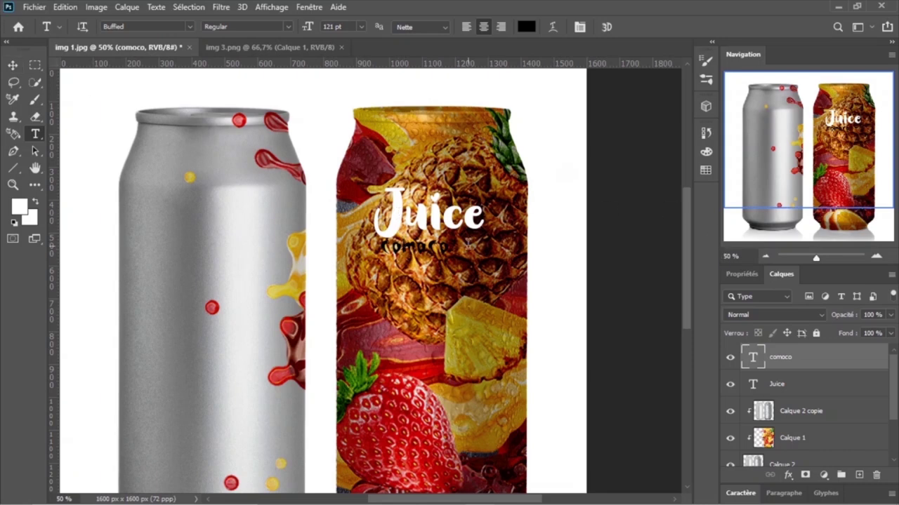
# Step: Make the comoco subtitle white using the Swatches panel
pyautogui.click(705, 170)
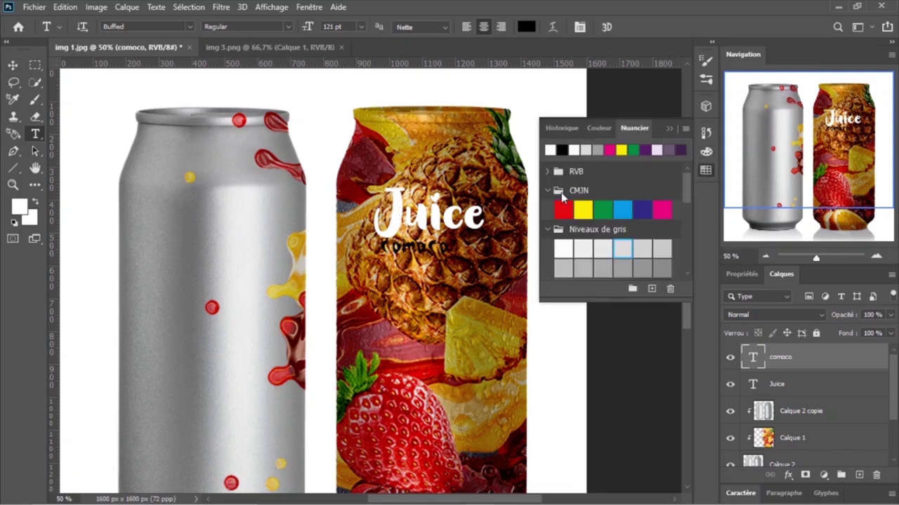
pyautogui.click(551, 149)
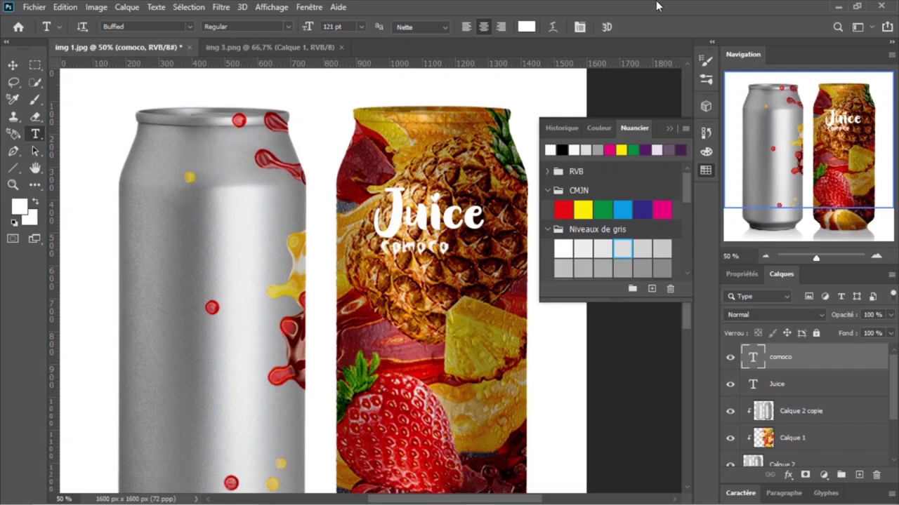
pyautogui.click(12, 64)
# Step: Nudge the Juice title slightly down on the can
pyautogui.click(421, 221)
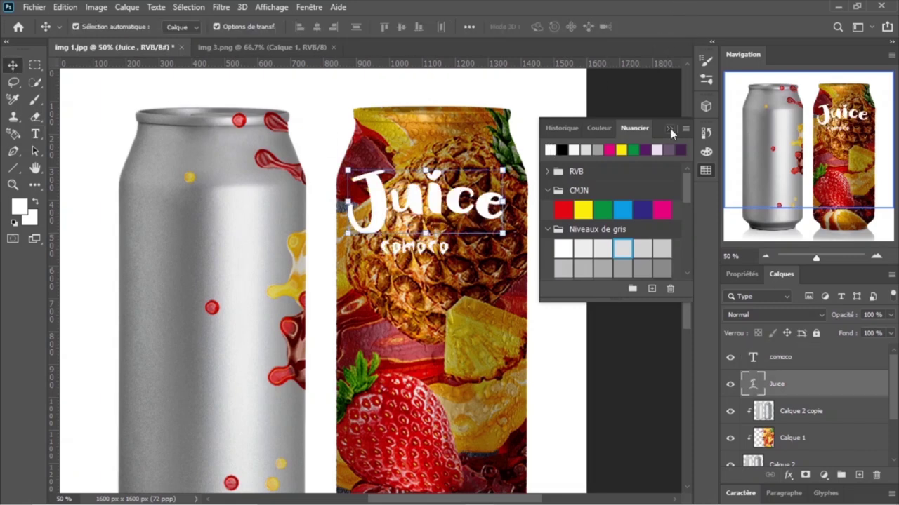
pyautogui.click(669, 129)
pyautogui.moveTo(463, 207); pyautogui.dragTo(464, 224)
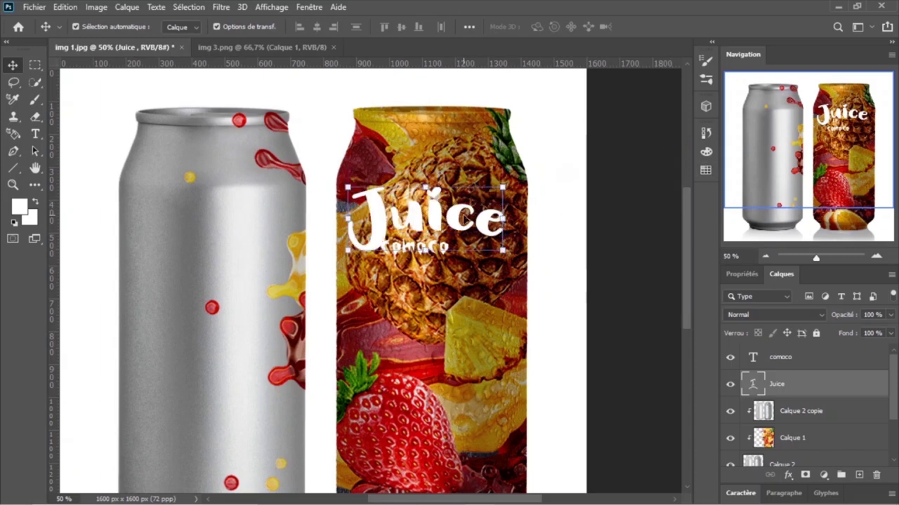
pyautogui.click(422, 289)
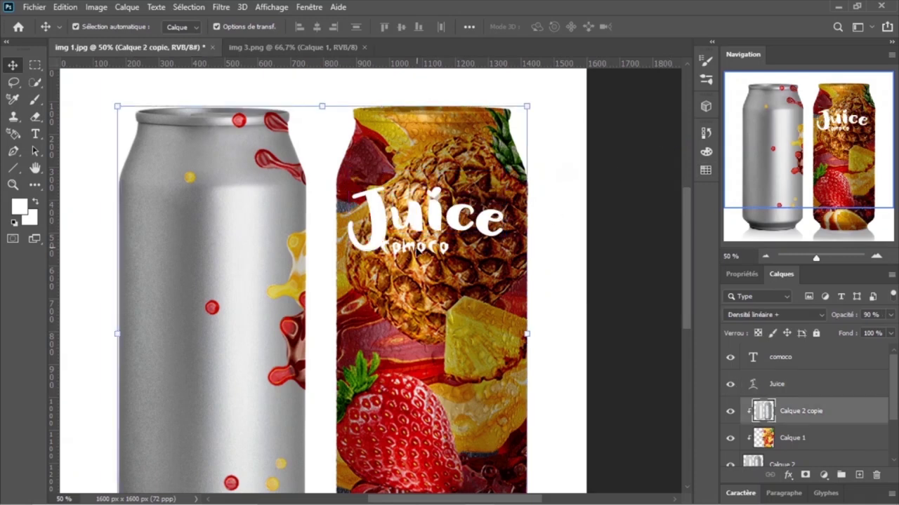
# Step: Shrink Juice to about 86%, shift it right, and tuck comoco beneath it
pyautogui.click(421, 225)
pyautogui.hotkey('ctrl', 't')
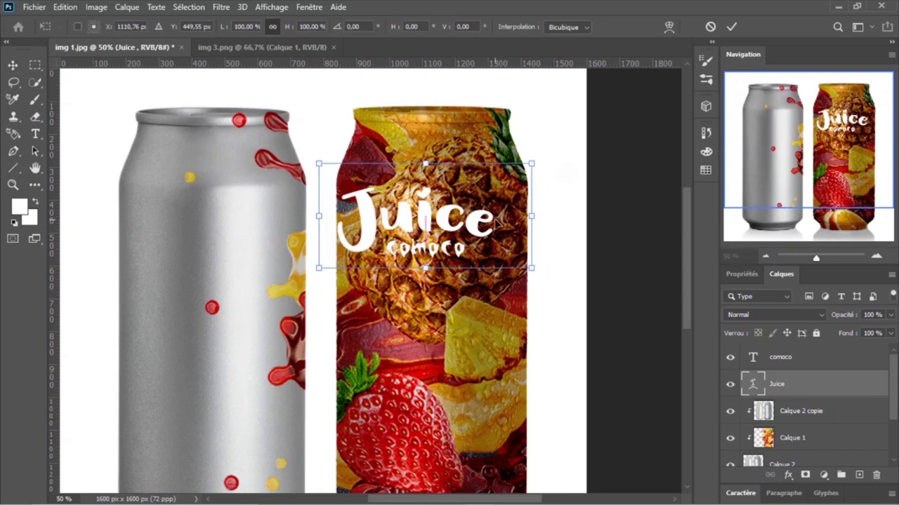
pyautogui.moveTo(533, 215); pyautogui.dragTo(502, 216)
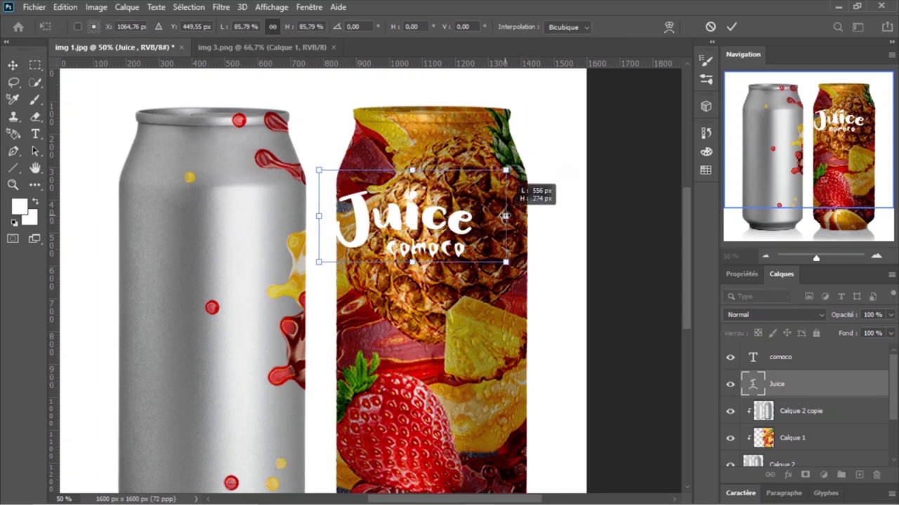
pyautogui.moveTo(439, 183); pyautogui.dragTo(467, 184)
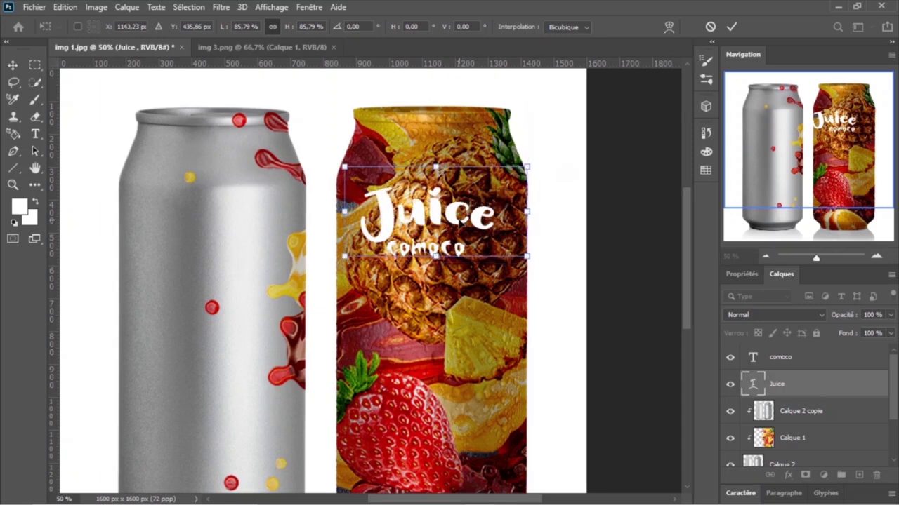
pyautogui.click(736, 26)
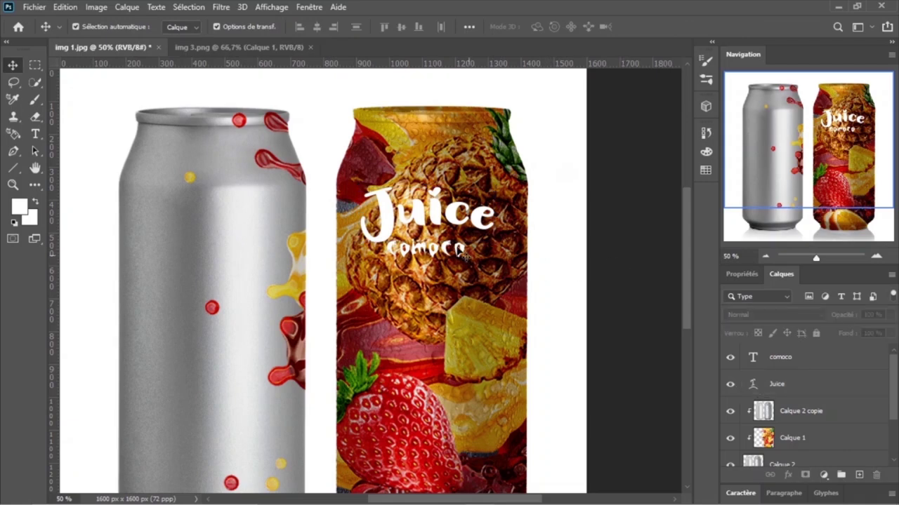
pyautogui.moveTo(433, 253); pyautogui.dragTo(435, 243)
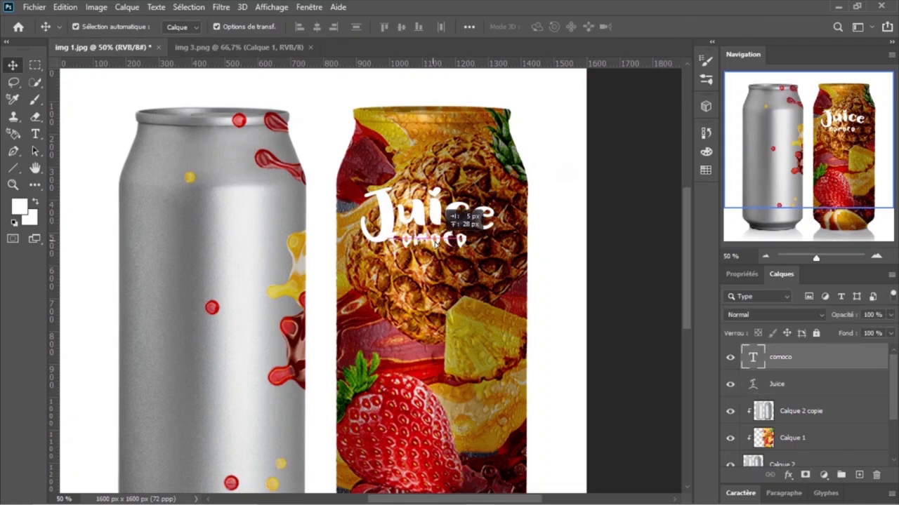
pyautogui.moveTo(435, 243); pyautogui.dragTo(442, 242)
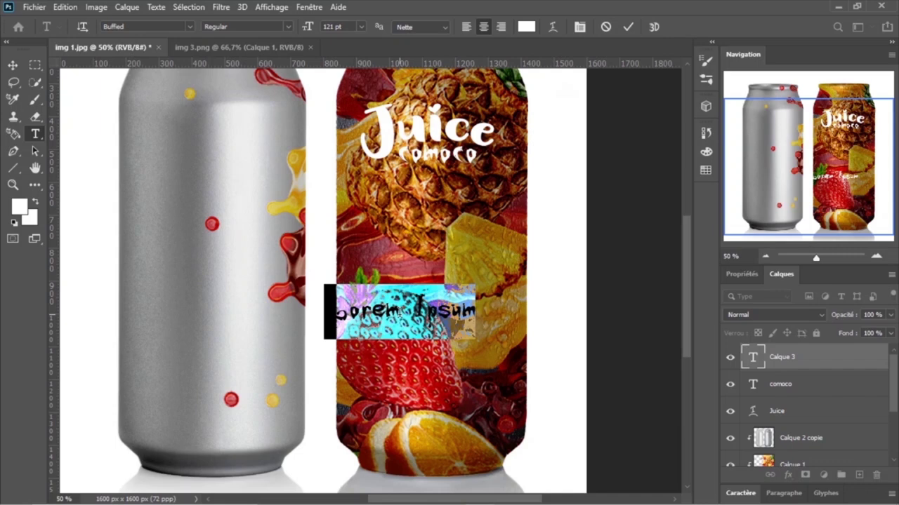
# Step: Replace the placeholder with 'Original Fruit' set in the Behind The Scenery font
pyautogui.write('fr')
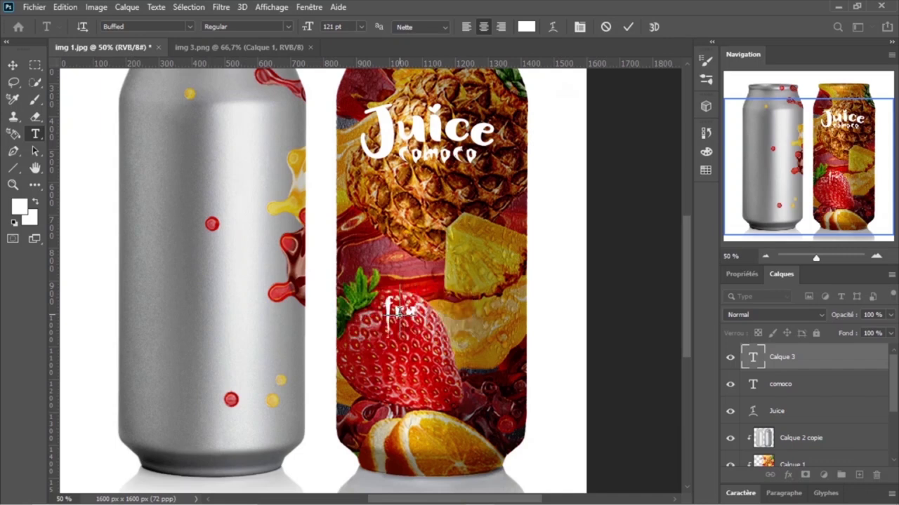
pyautogui.press('BackSpace')
pyautogui.press('BackSpace')
pyautogui.write('e')
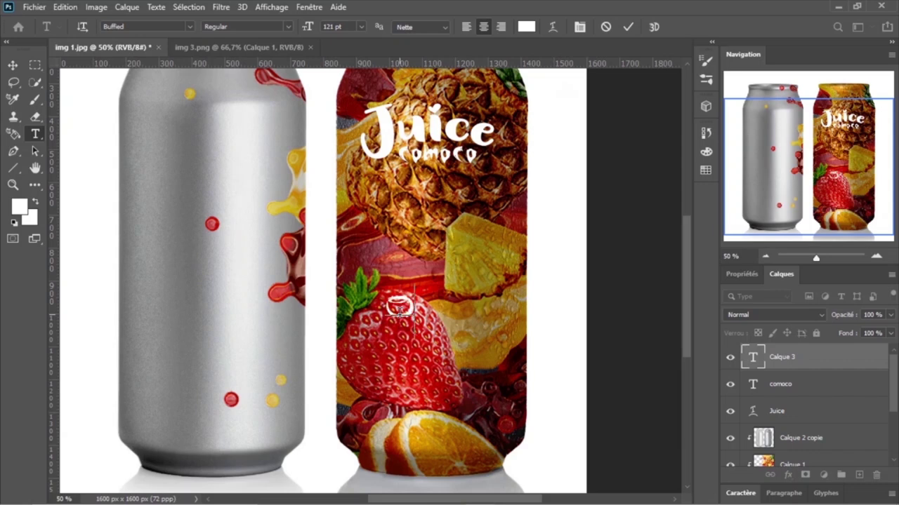
pyautogui.write('RIG')
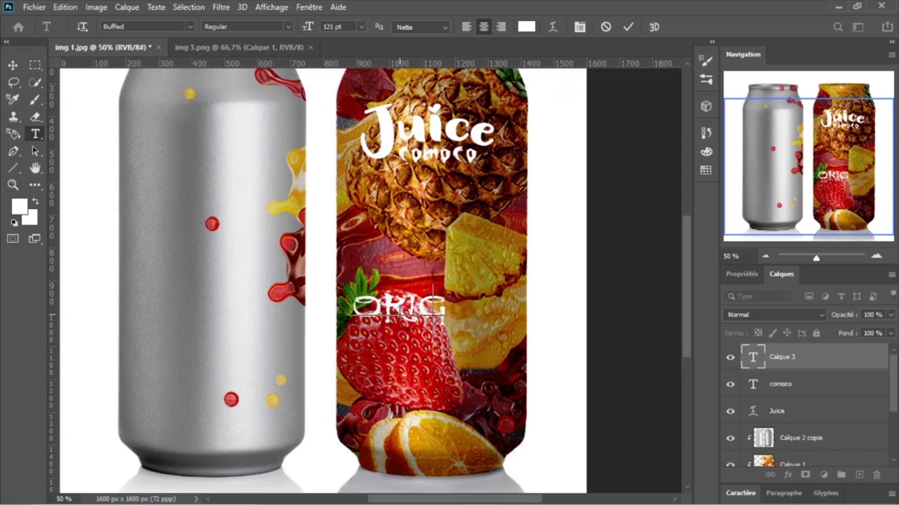
pyautogui.press('BackSpace')
pyautogui.press('BackSpace')
pyautogui.press('BackSpace')
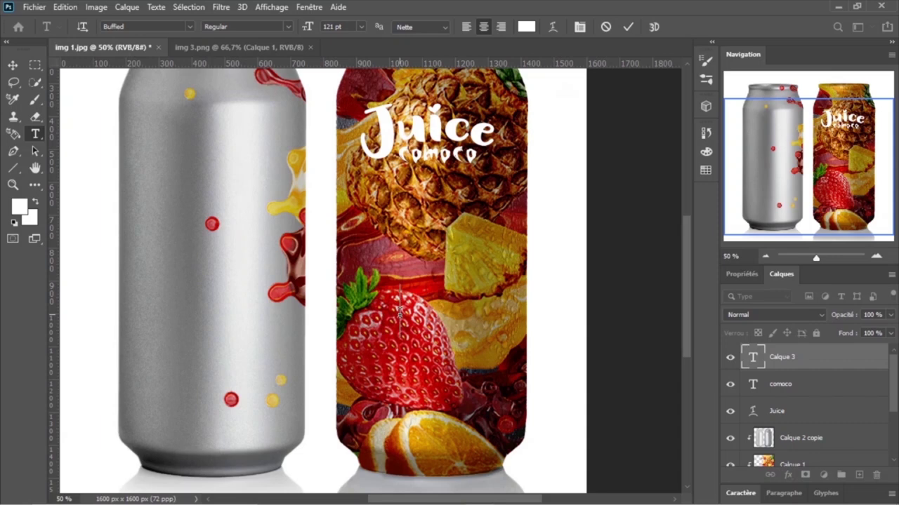
pyautogui.write('Ori')
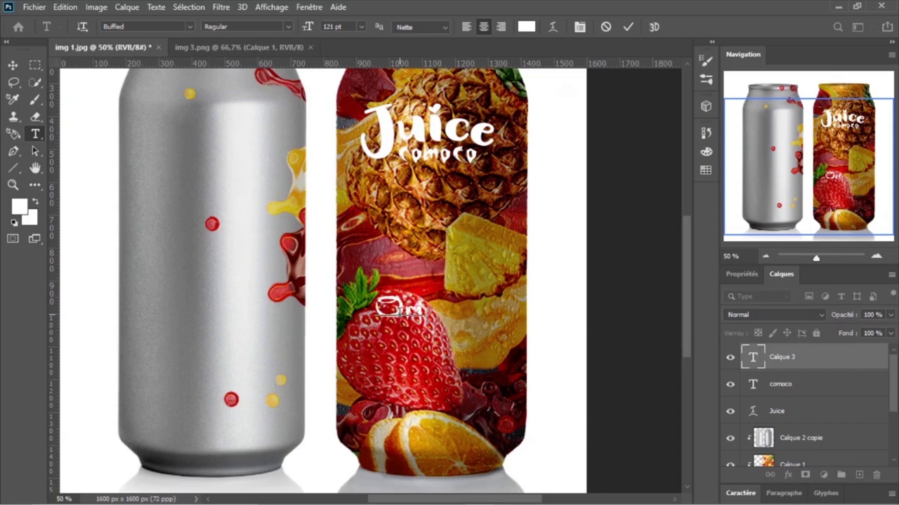
pyautogui.write('ginal ')
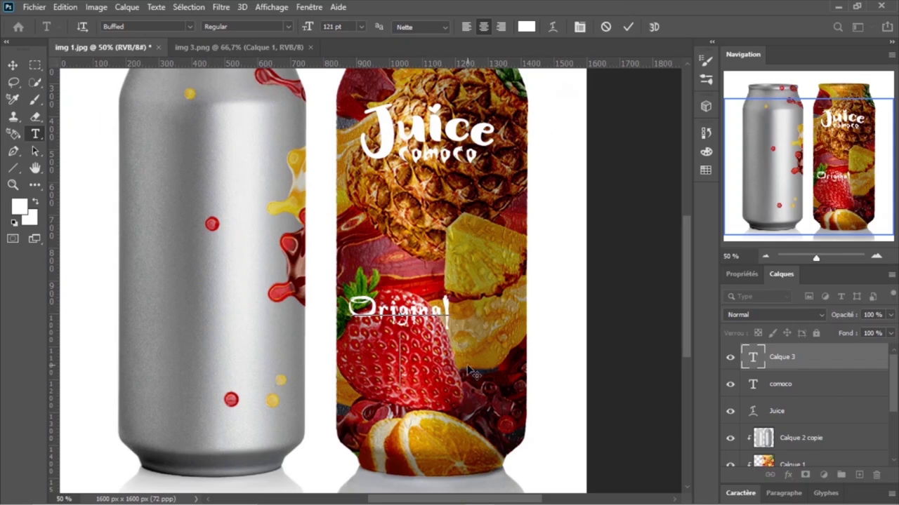
pyautogui.write('Fruit')
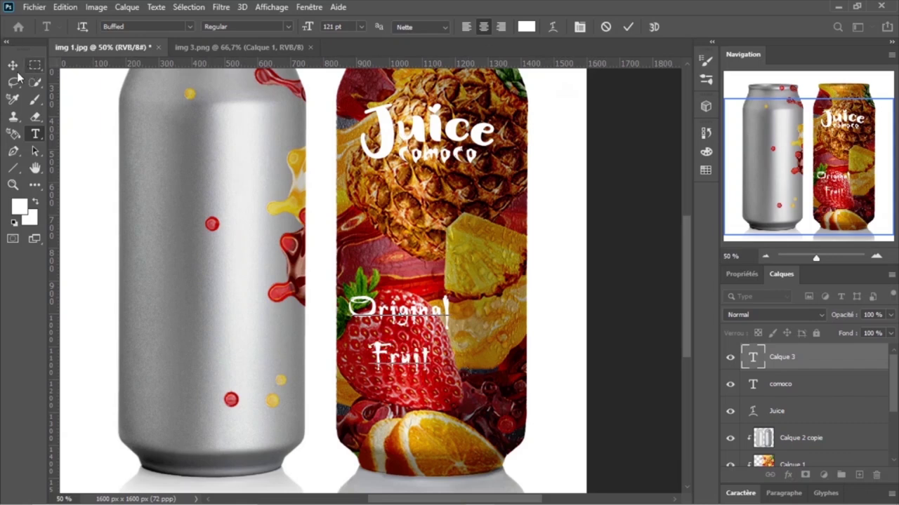
pyautogui.hotkey('ctrl', 'a')
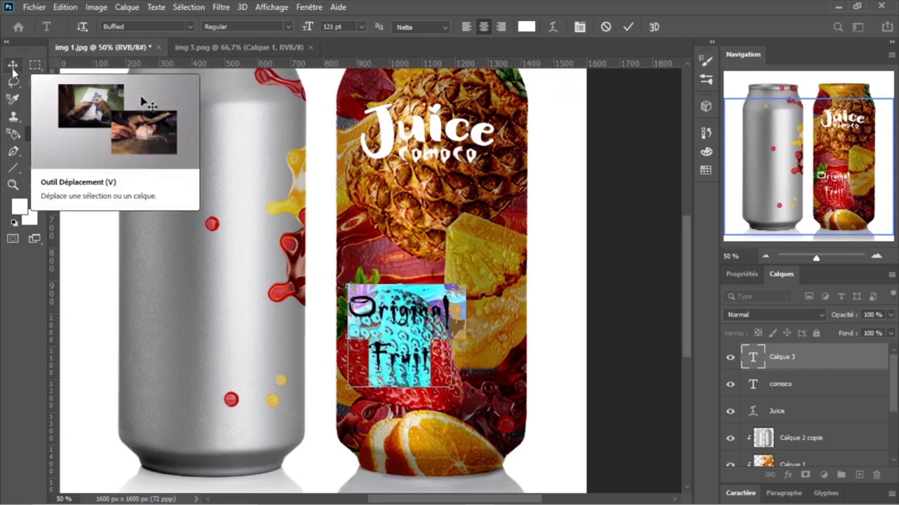
pyautogui.click(190, 26)
pyautogui.press('Return')
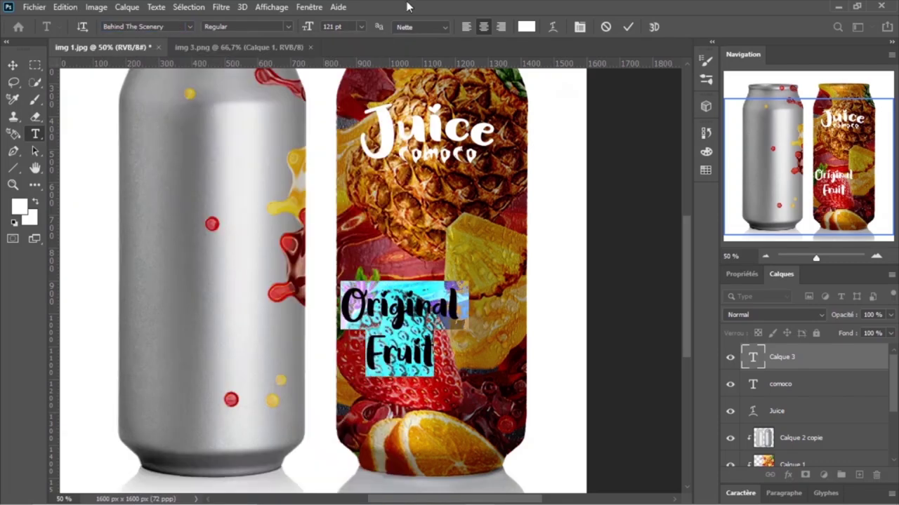
# Step: Move 'Original Fruit' right, rotate it about -17°, and apply a -14.4% Arc warp
pyautogui.click(627, 28)
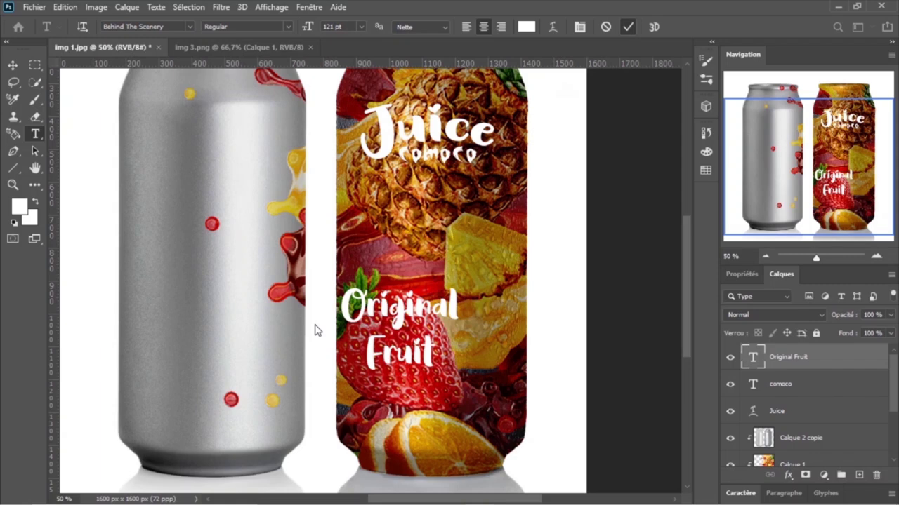
pyautogui.click(12, 64)
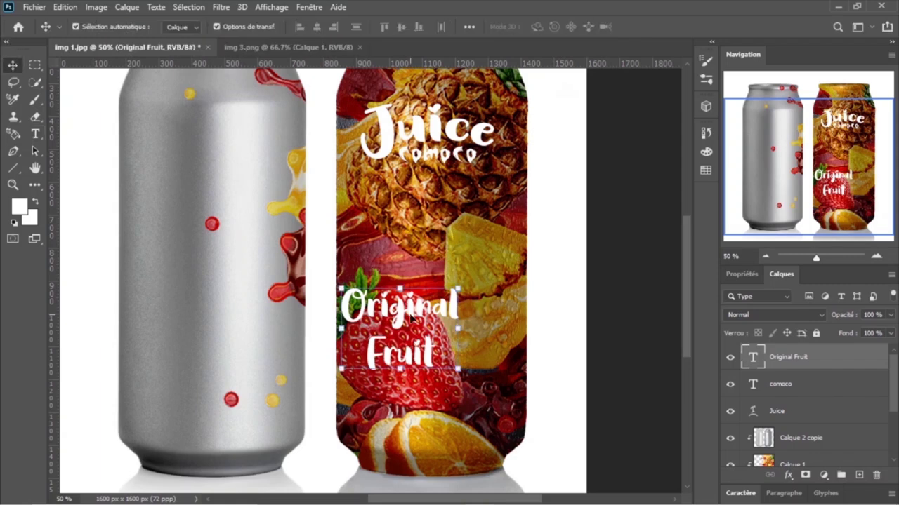
pyautogui.moveTo(431, 310); pyautogui.dragTo(468, 310)
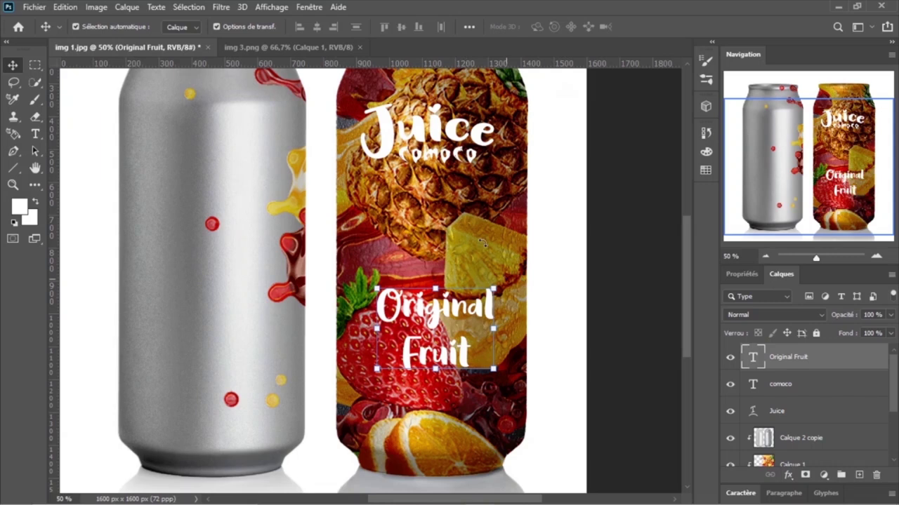
pyautogui.moveTo(483, 242); pyautogui.dragTo(494, 250)
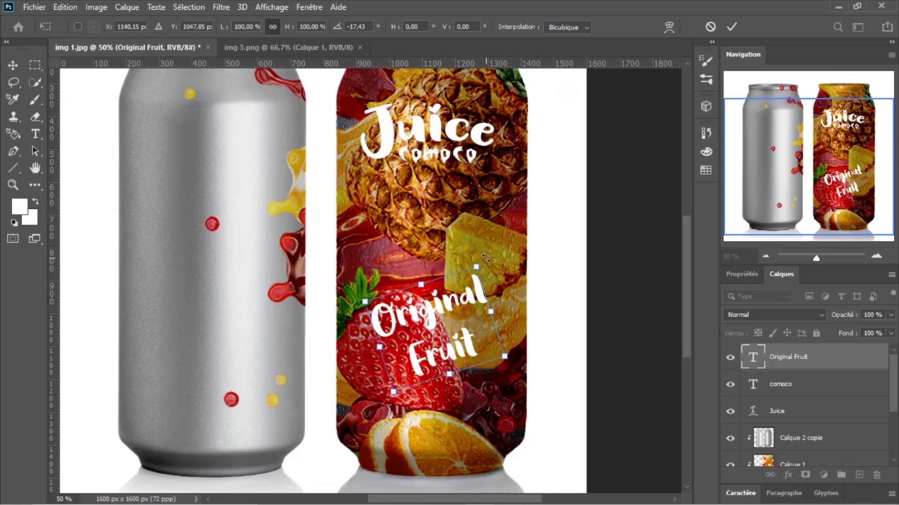
pyautogui.moveTo(483, 257); pyautogui.dragTo(422, 288)
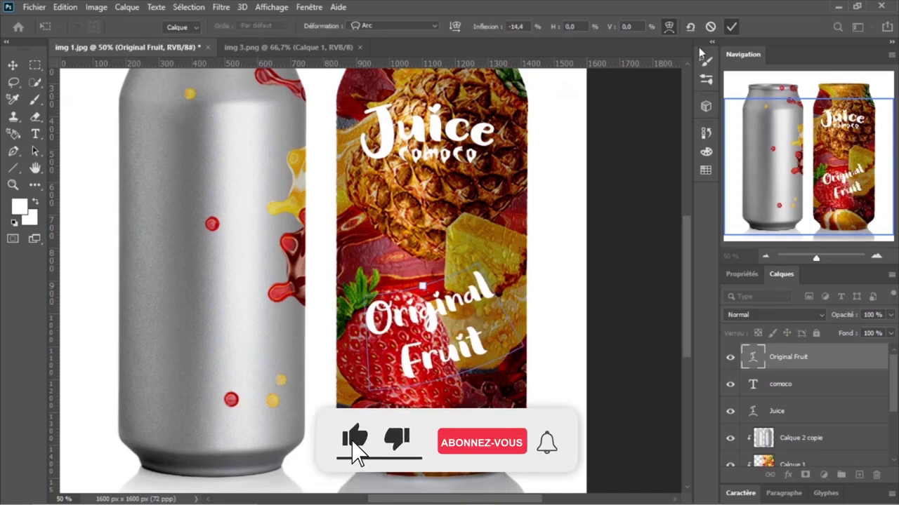
pyautogui.click(730, 27)
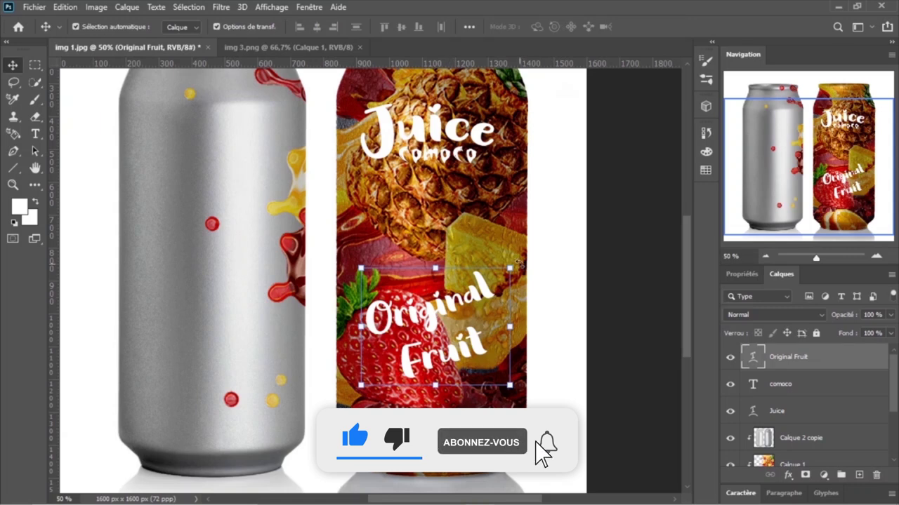
# Step: Enlarge the halftone accent behind 'Original Fruit' and rotate it to about 4.4°
pyautogui.hotkey('ctrl', 't')
pyautogui.moveTo(518, 261); pyautogui.dragTo(513, 248)
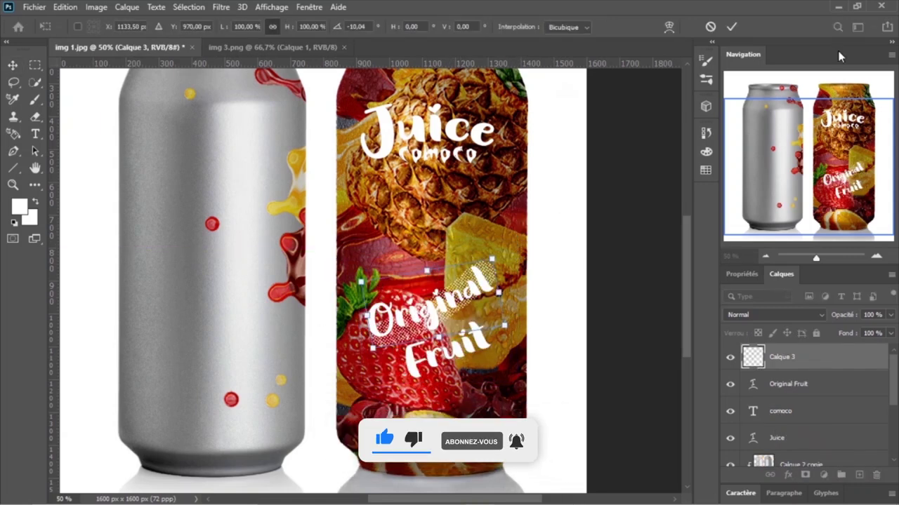
pyautogui.moveTo(351, 277); pyautogui.dragTo(355, 250)
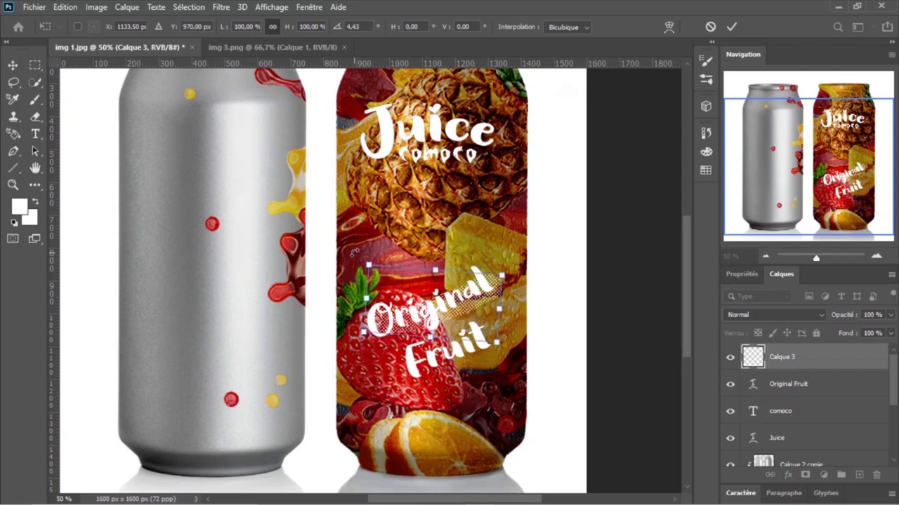
pyautogui.press('Return')
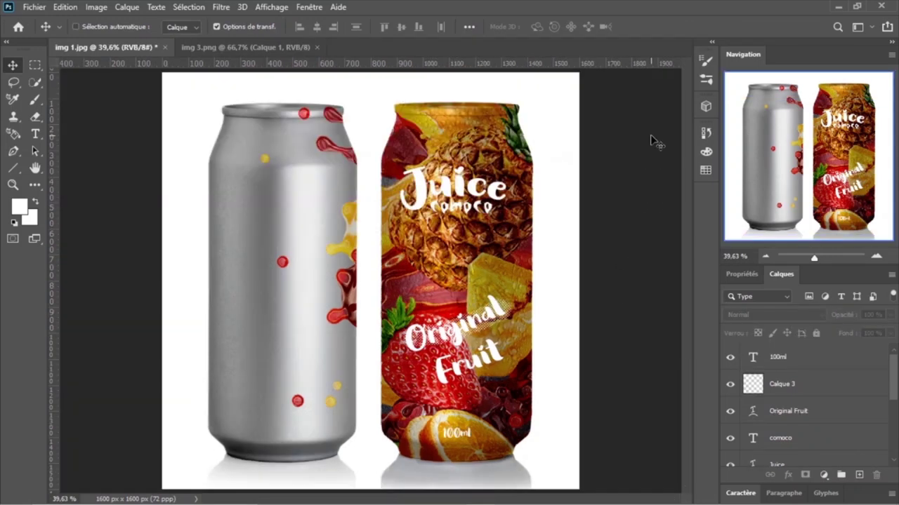
pyautogui.hotkey('ctrl', '-')
pyautogui.hotkey('ctrl', '-')
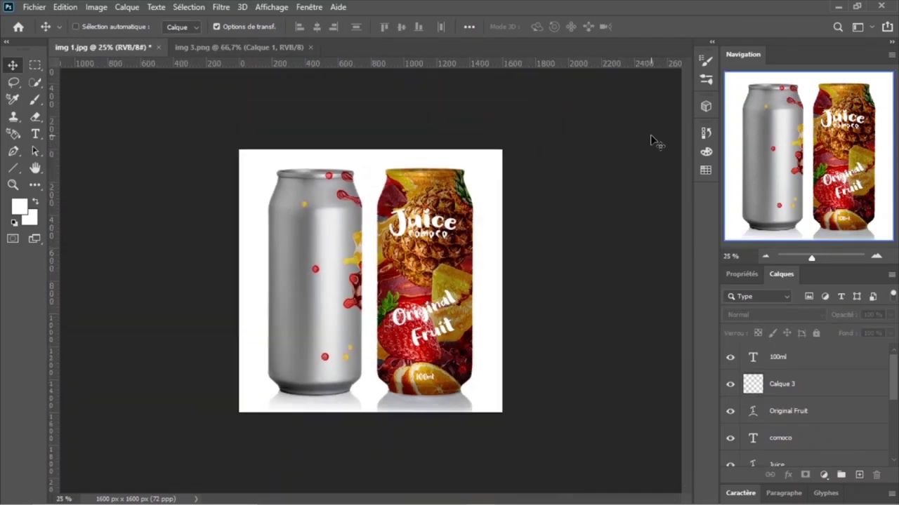
pyautogui.hotkey('ctrl', '+')
pyautogui.hotkey('ctrl', '+')
pyautogui.hotkey('ctrl', '+')
pyautogui.hotkey('ctrl', '+')
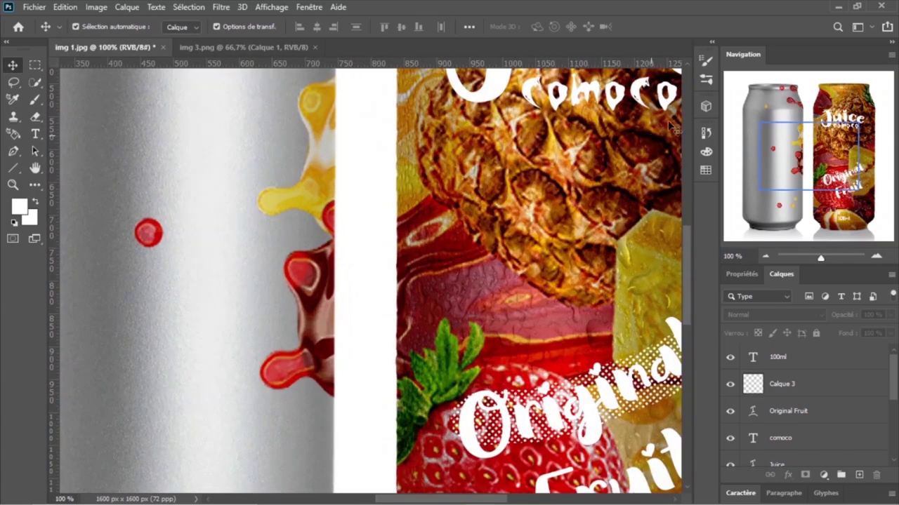
pyautogui.moveTo(795, 166)
pyautogui.mouseDown()
pyautogui.moveTo(831, 129)
pyautogui.moveTo(779, 154)
pyautogui.moveTo(861, 102)
pyautogui.moveTo(843, 218)
pyautogui.moveTo(802, 235)
pyautogui.moveTo(851, 203)
pyautogui.moveTo(859, 92)
pyautogui.mouseUp()
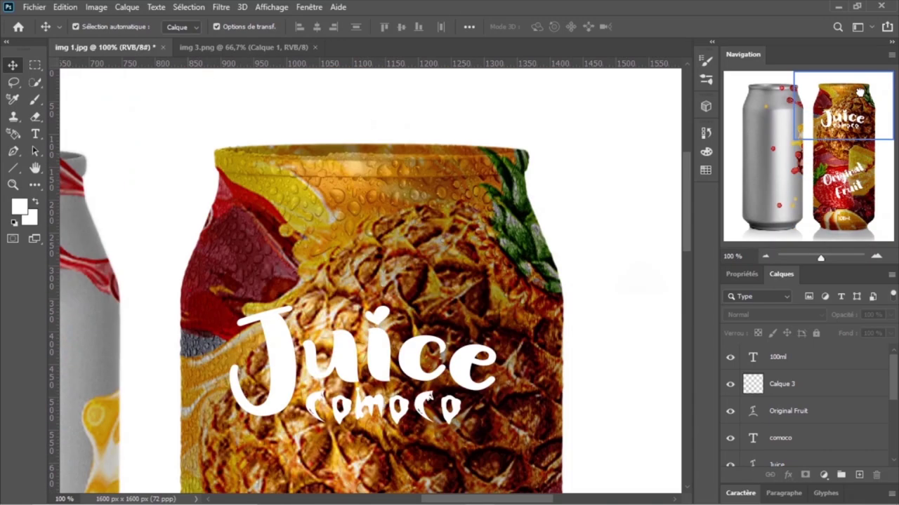